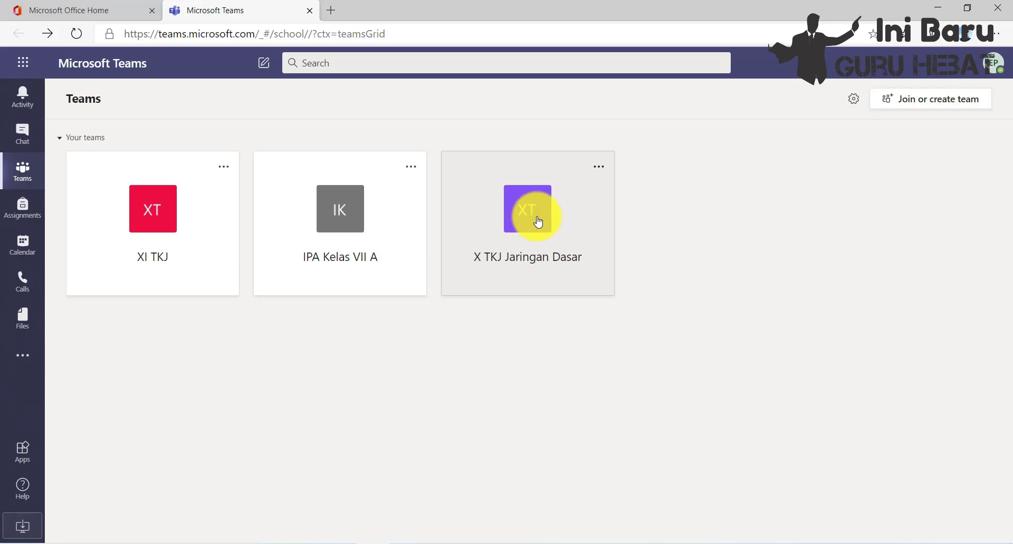
Step: Start a blank OneNote Class Notebook for the X TKJ Jaringan Dasar team and proceed to the student section setup
left_click(538, 222)
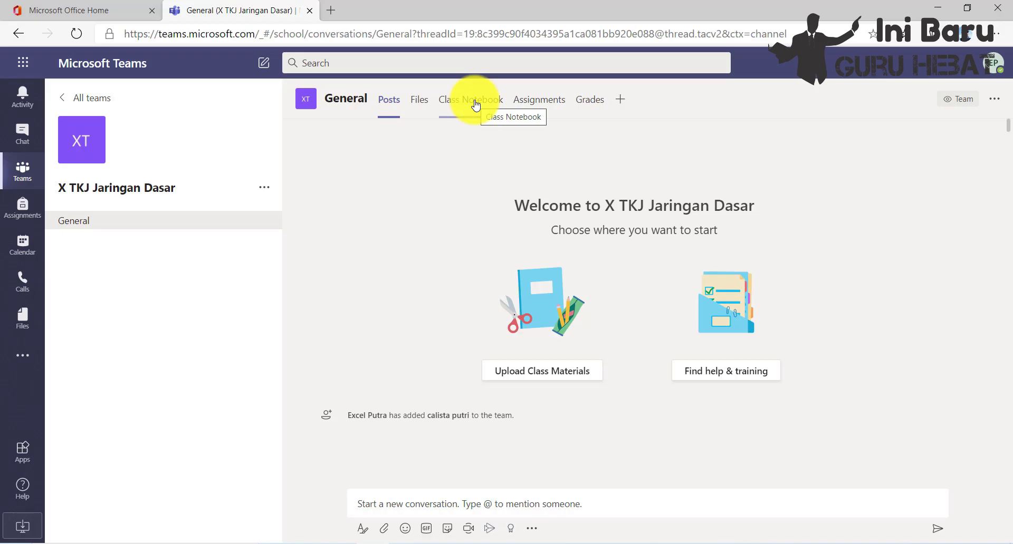
left_click(475, 104)
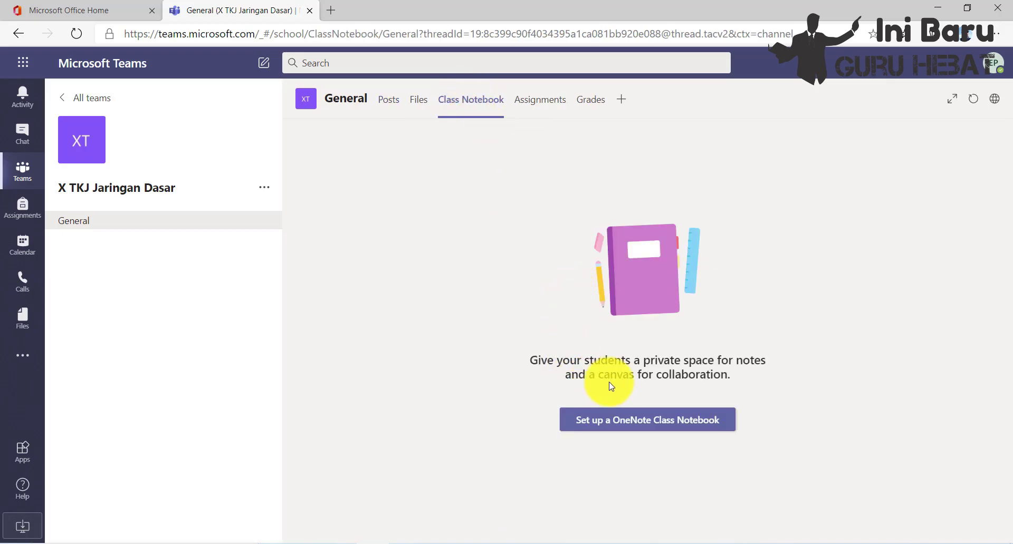
left_click(654, 430)
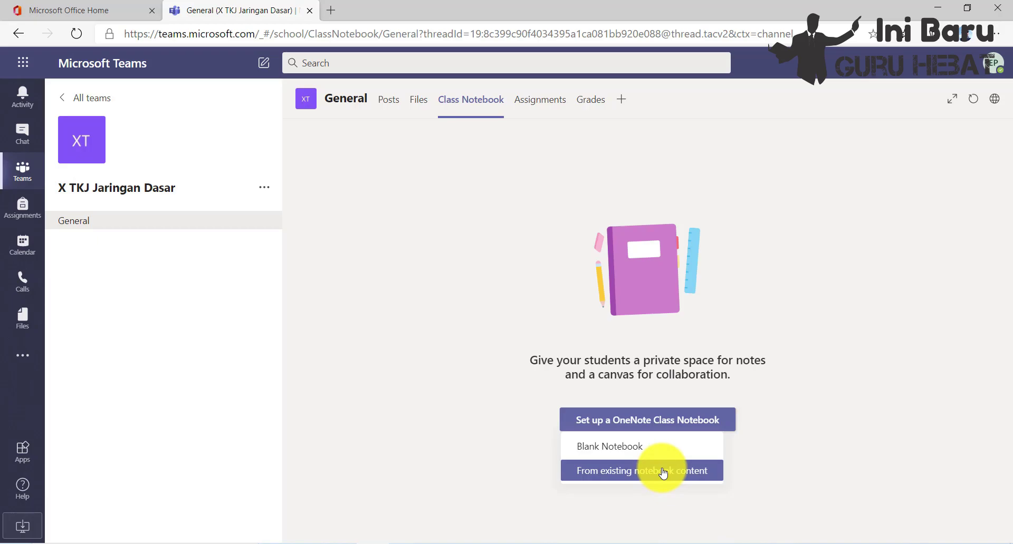
left_click(643, 448)
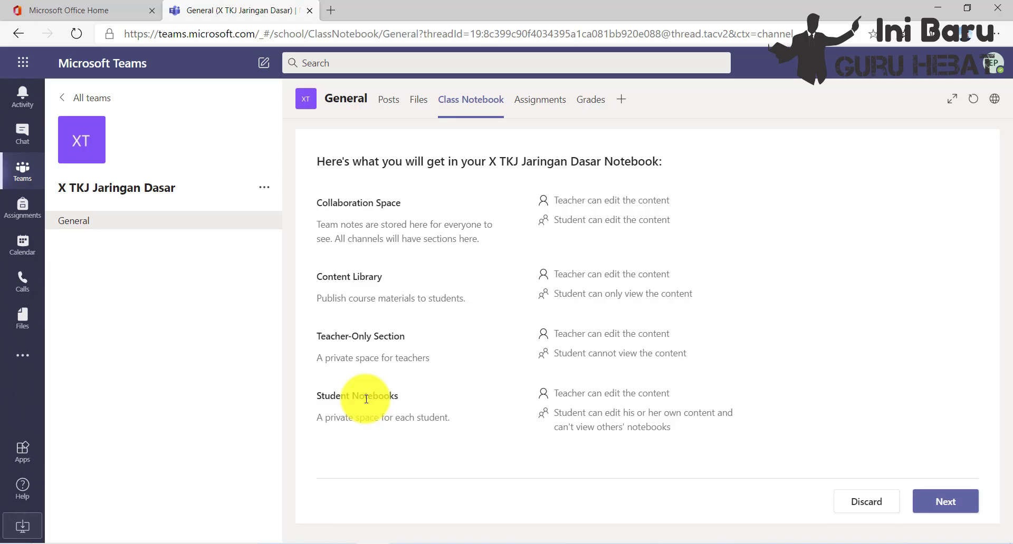
left_click(955, 497)
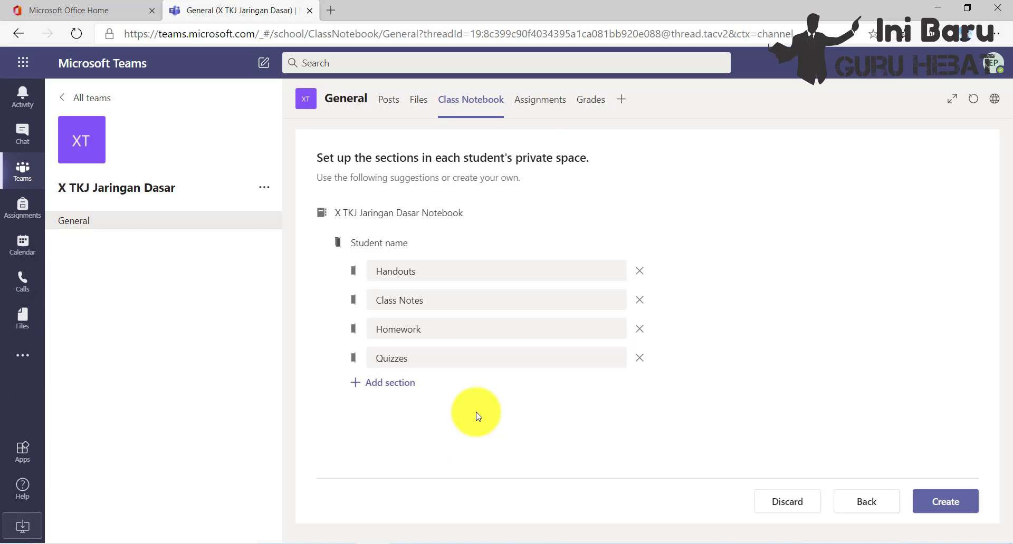
Step: Rename the Handouts, Class Notes and Homework sections as Buku Catatan Siswa, Buku Tugas Siswa and Kuis
double_click(449, 274)
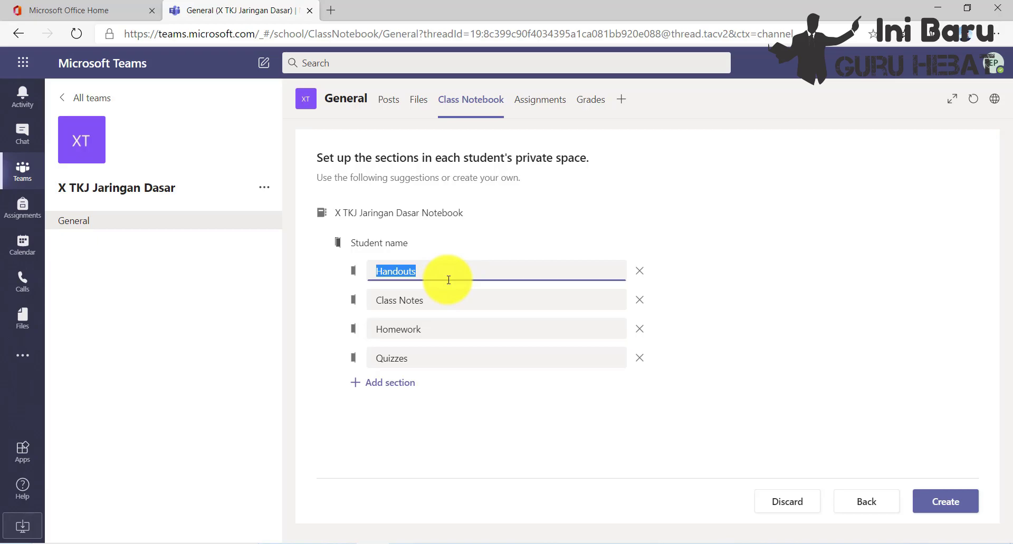
type("Buku Catatan Siswa")
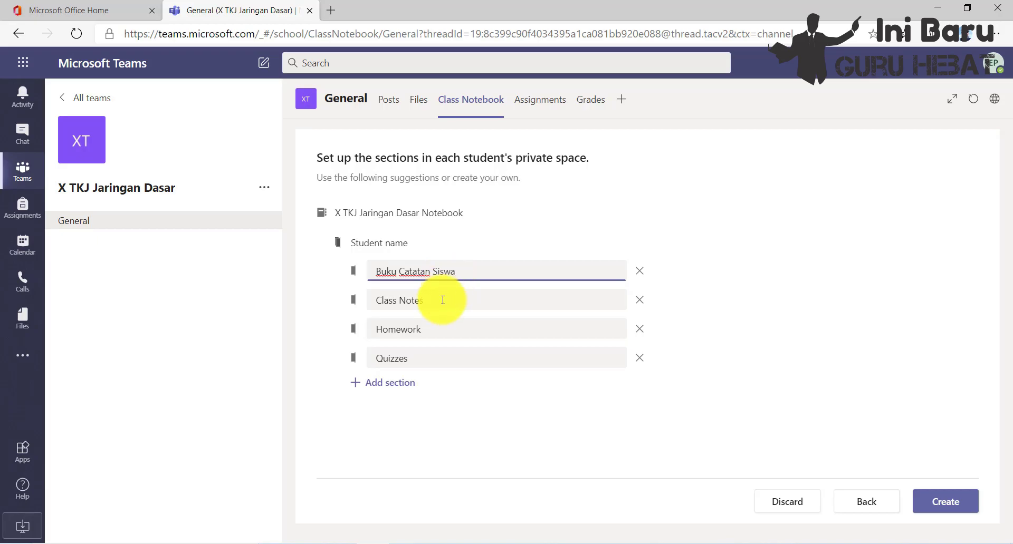
left_click(457, 297)
left_click_drag(462, 296, 310, 289)
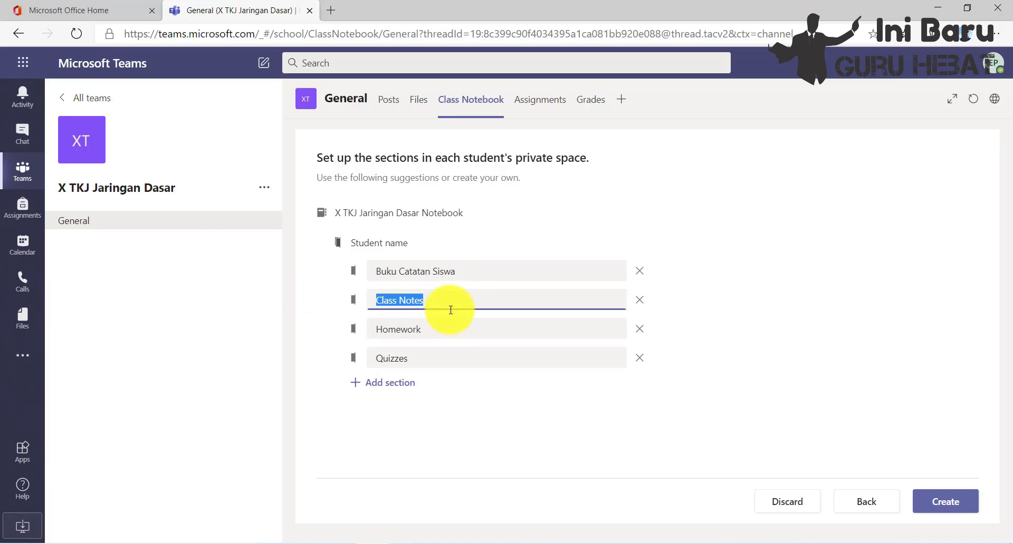
type("Buku Tu")
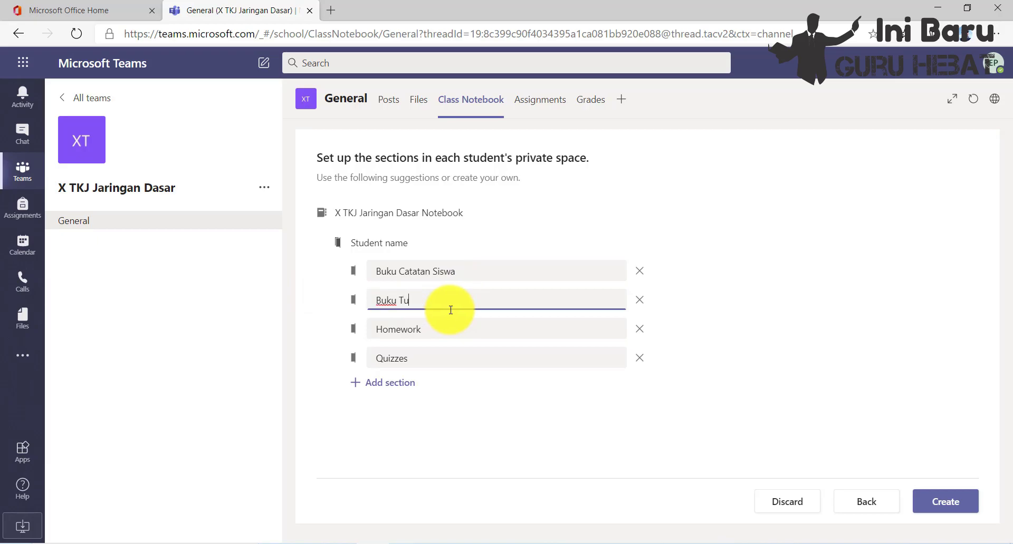
type("gas Siswa")
left_click(453, 333)
left_click_drag(459, 332, 364, 329)
type("Kuis")
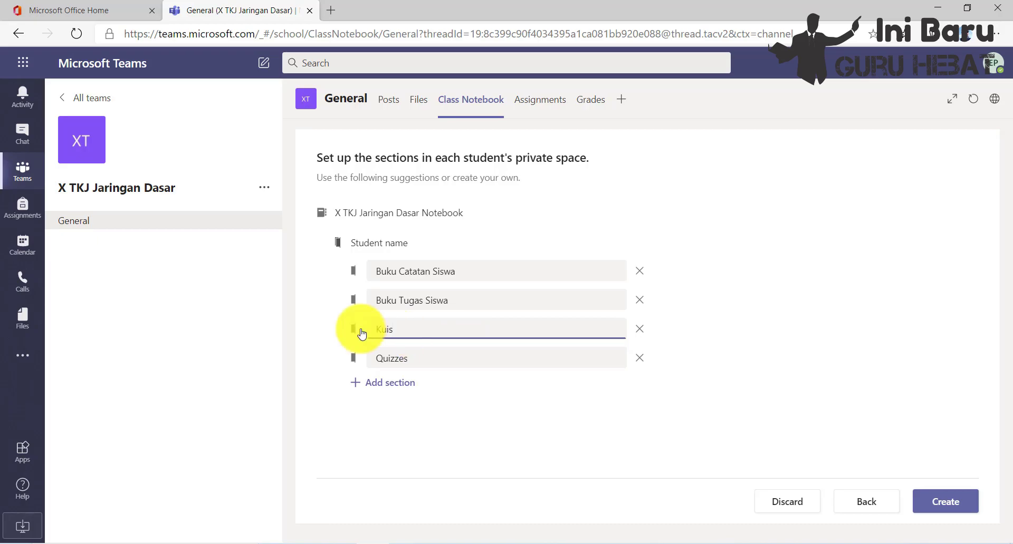
Step: Remove the Quizzes section from the student space and create the class notebook
left_click(640, 358)
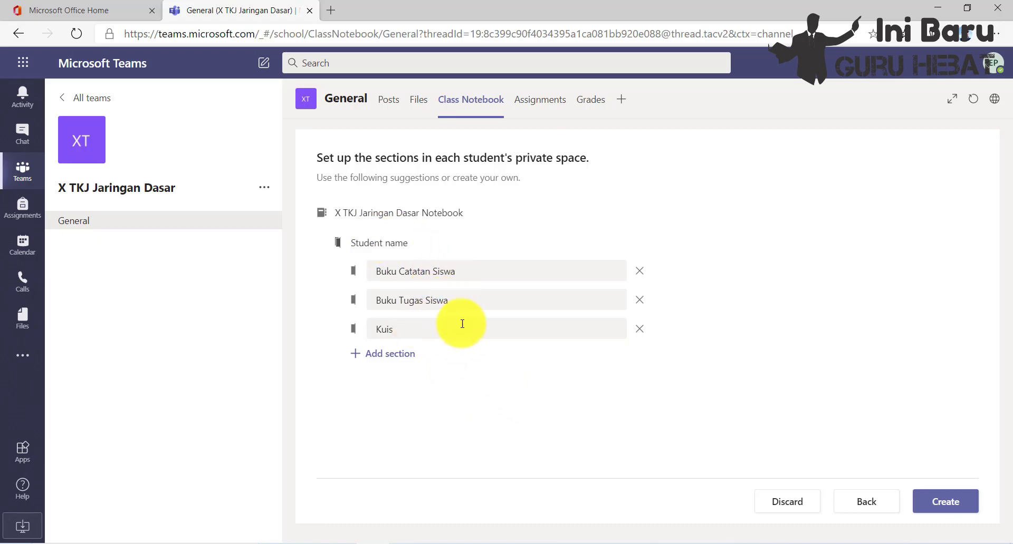
left_click(955, 502)
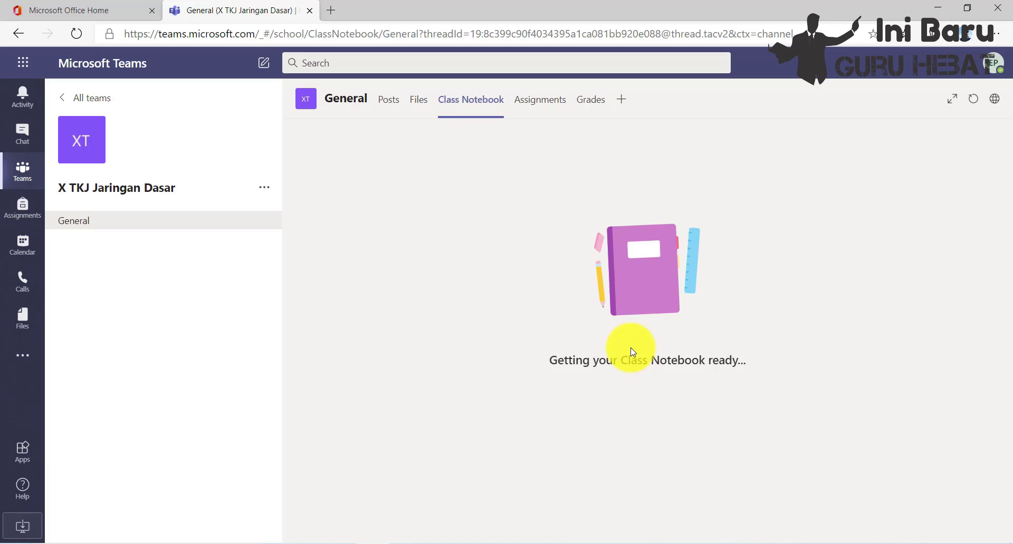
Step: Look over the welcome page, then expand the class notebook to full screen with its section and page list shown
scroll(563, 335, "down", 8)
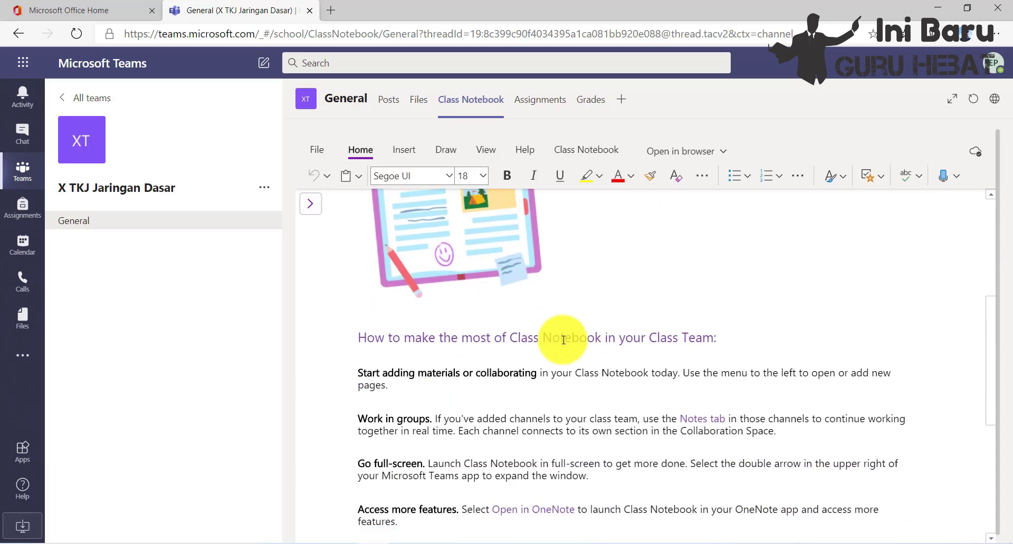
scroll(562, 344, "up", 10)
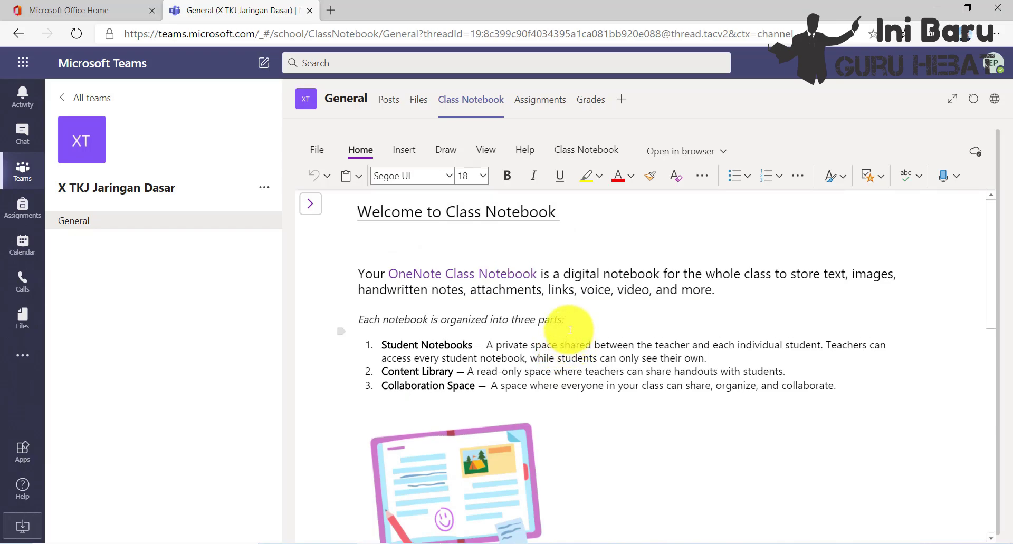
left_click(954, 102)
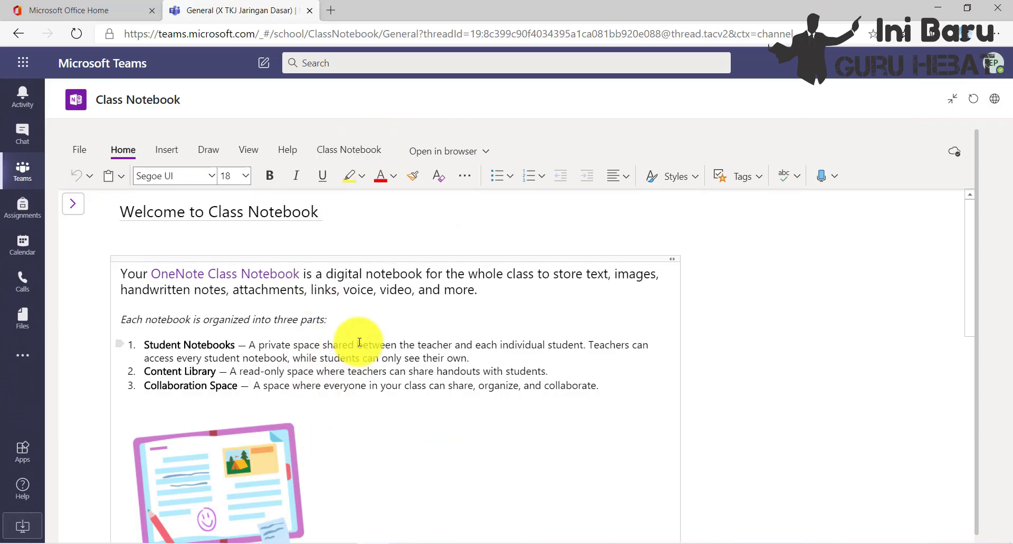
left_click(74, 204)
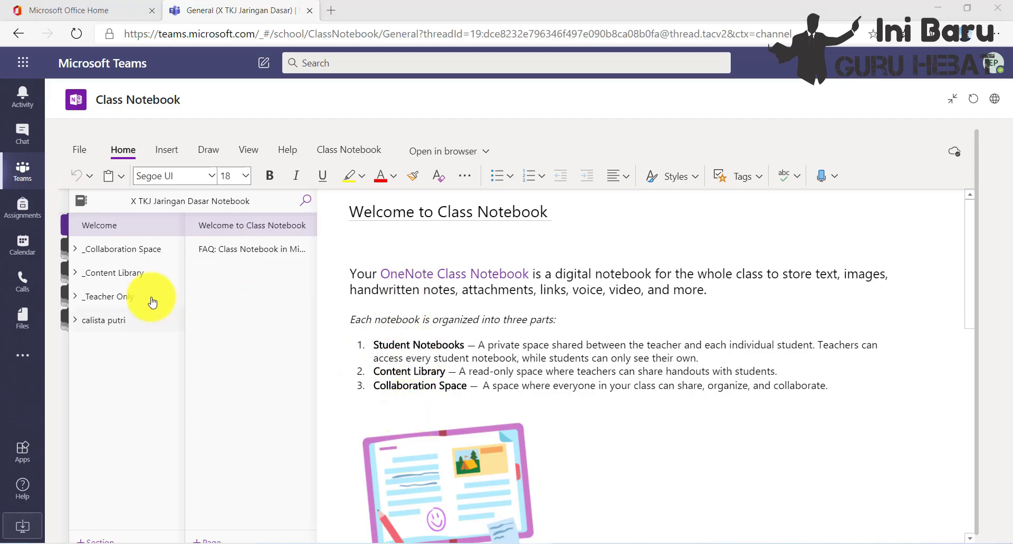
scroll(144, 348, "down", 1)
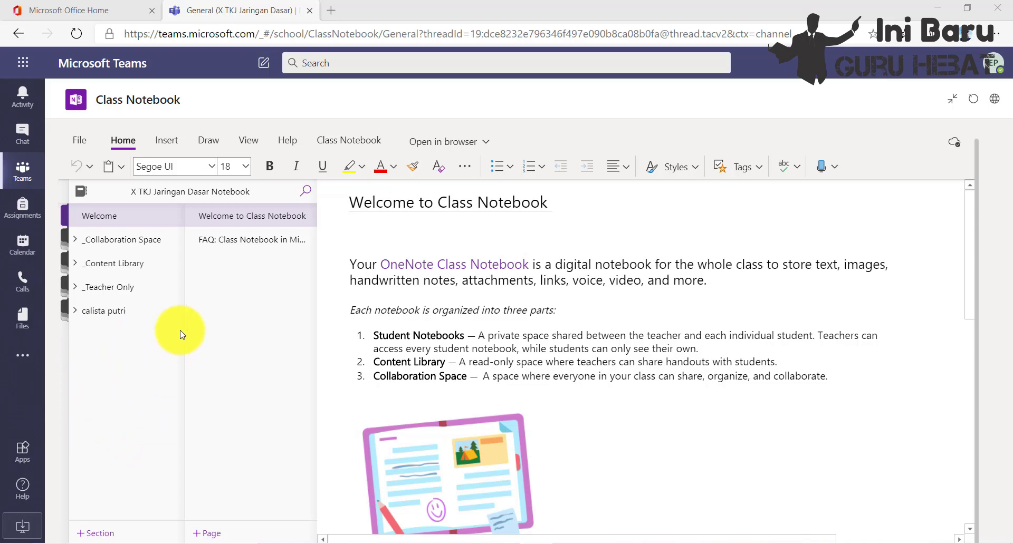
Step: Add two sections to the Content Library named KD. 3.1 Hardware Komputer and KD 4.1 Praktek Hardware Komputer
left_click(129, 266)
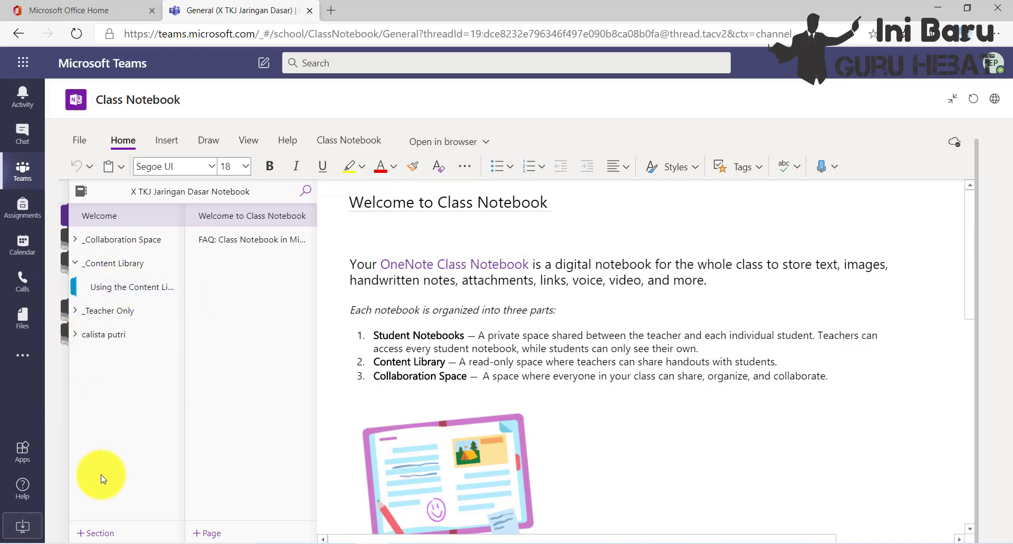
left_click(98, 533)
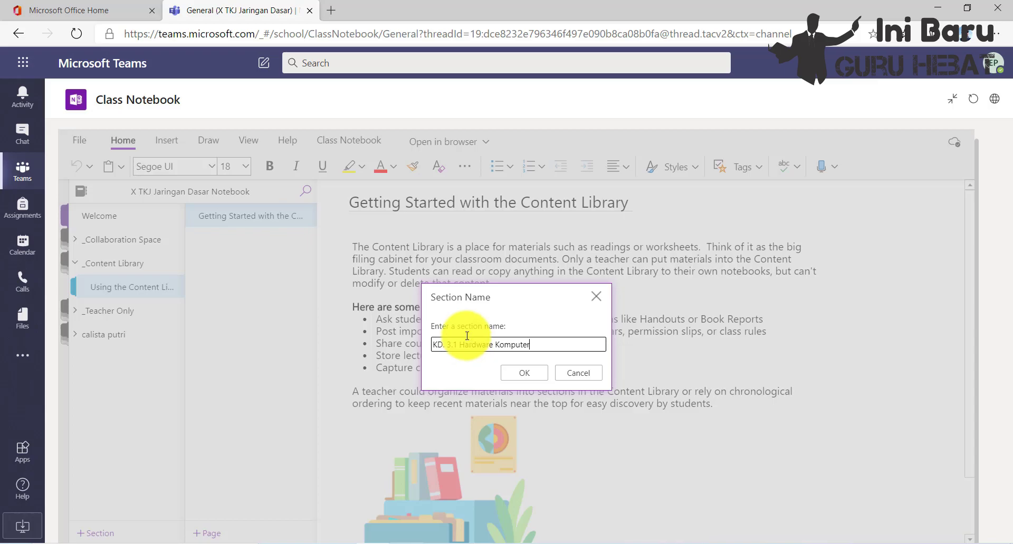
left_click(518, 372)
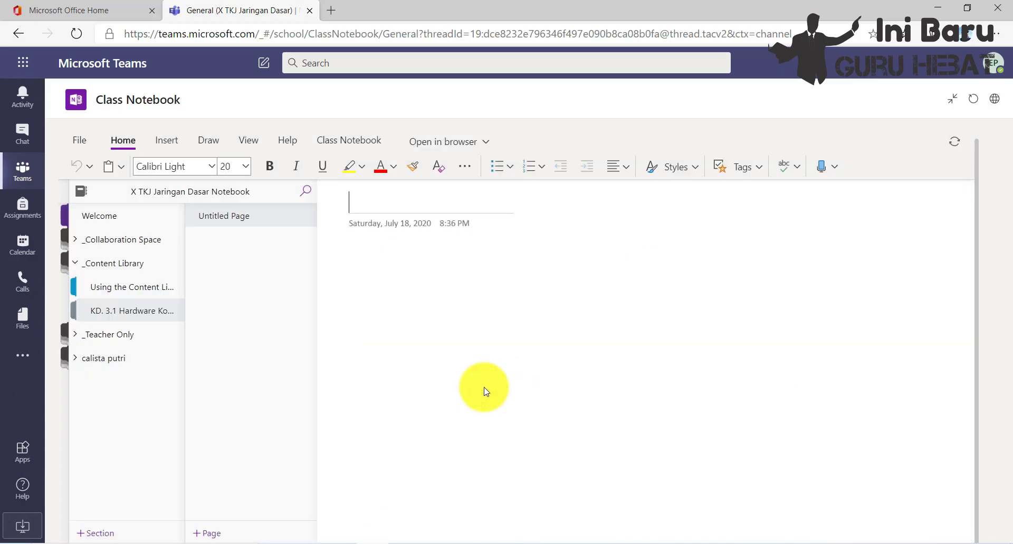
left_click(121, 533)
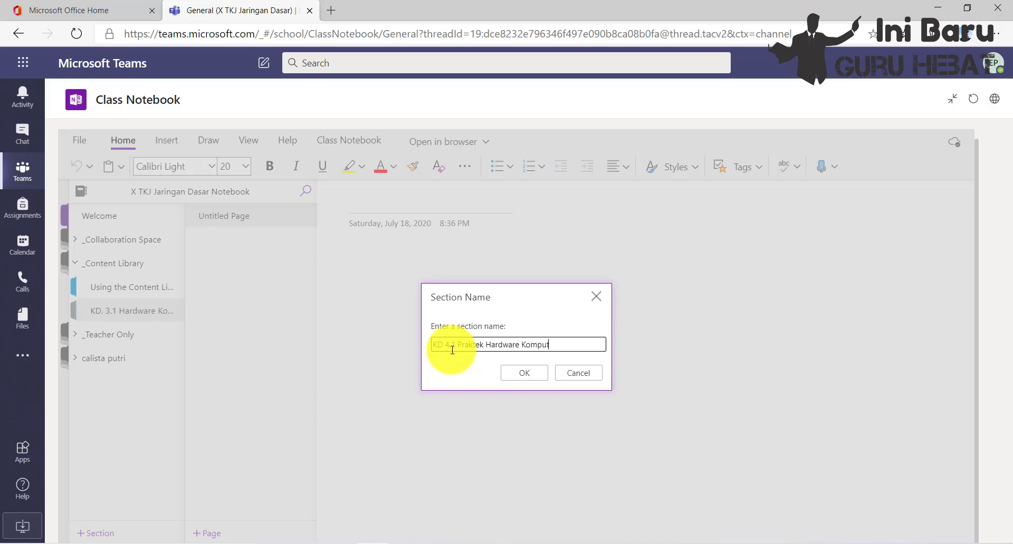
left_click(524, 372)
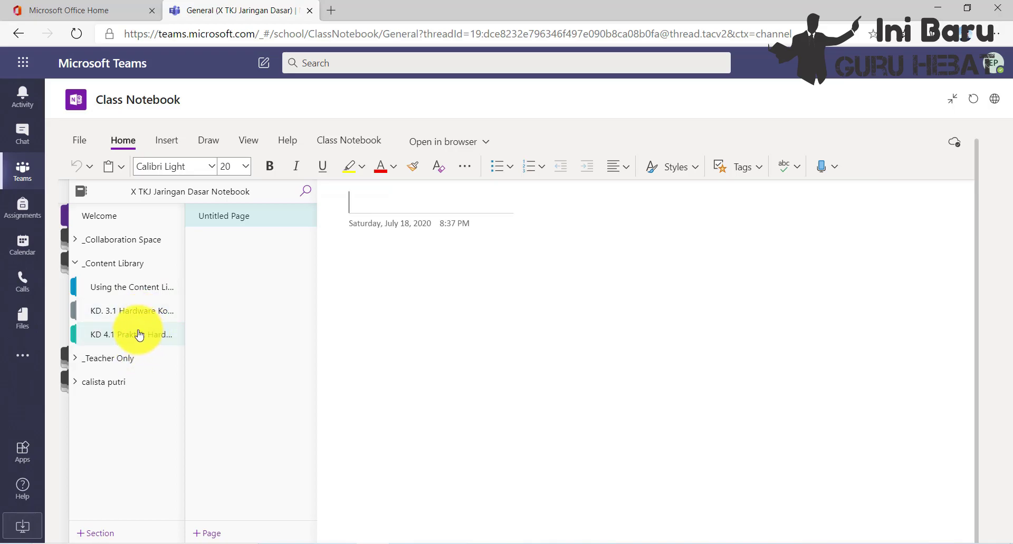
Step: Permanently delete the default Using the Content Library section from the Content Library
left_click(141, 288)
right_click(145, 292)
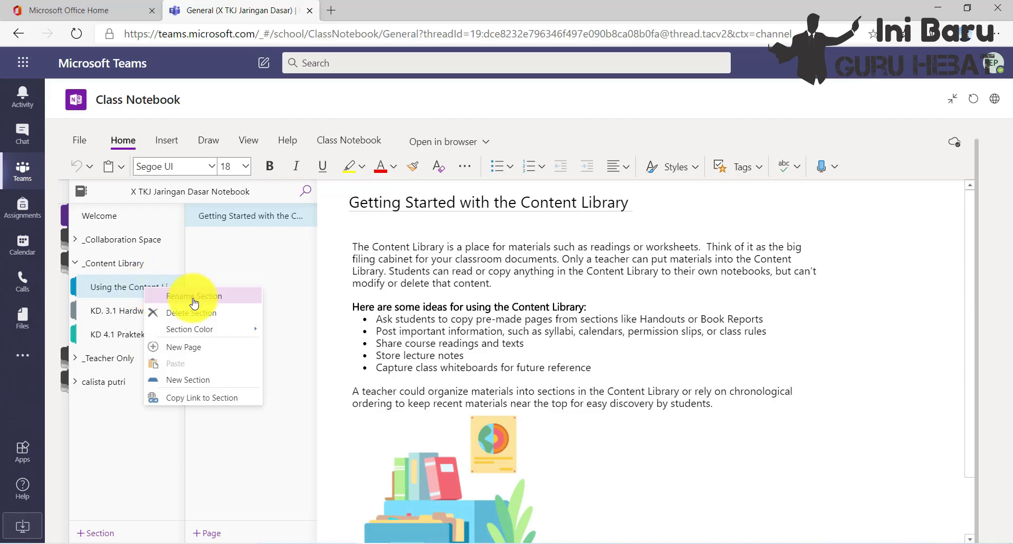
left_click(204, 315)
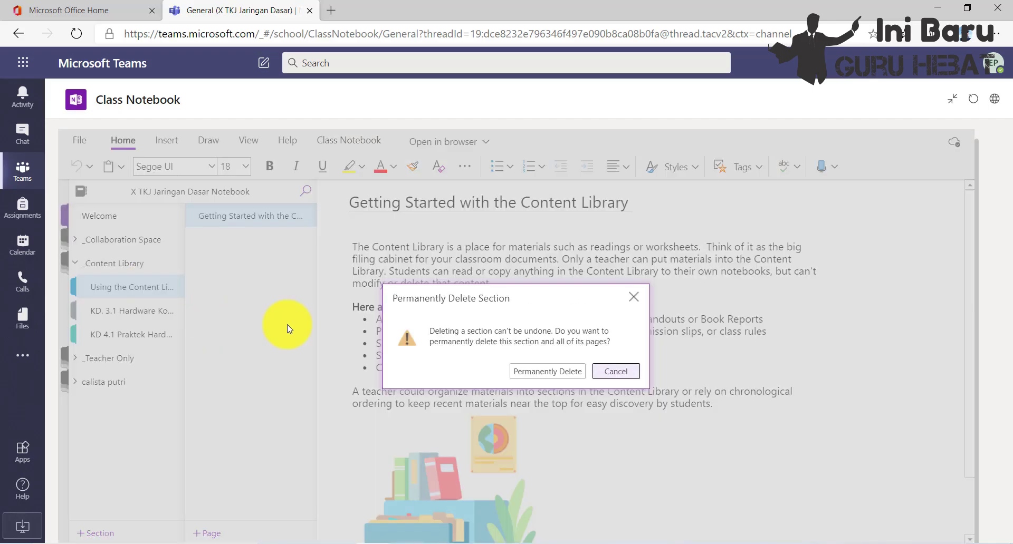
left_click(551, 371)
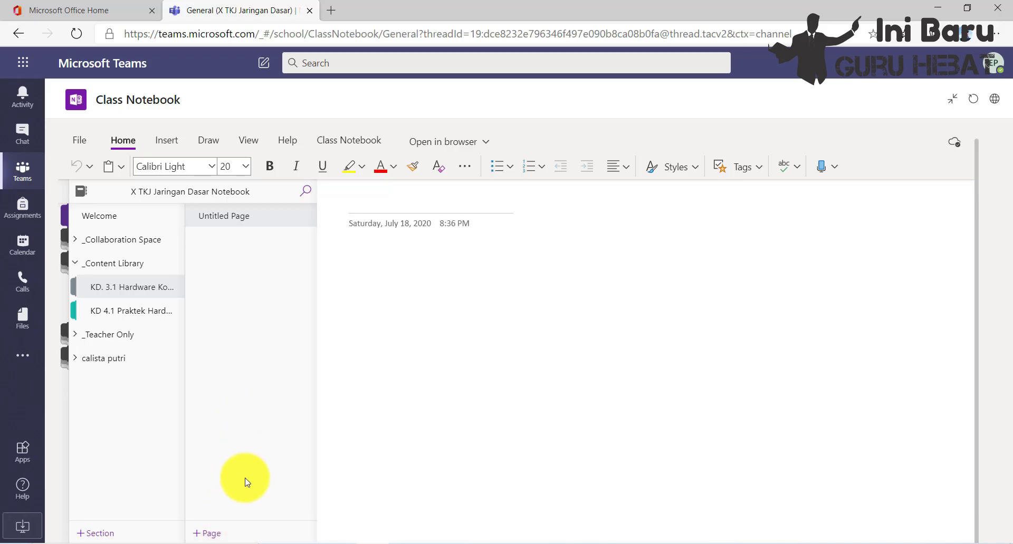
Step: Title the untitled page in the KD. 3.1 section Motherboard and place the insertion point in its body
left_click(357, 208)
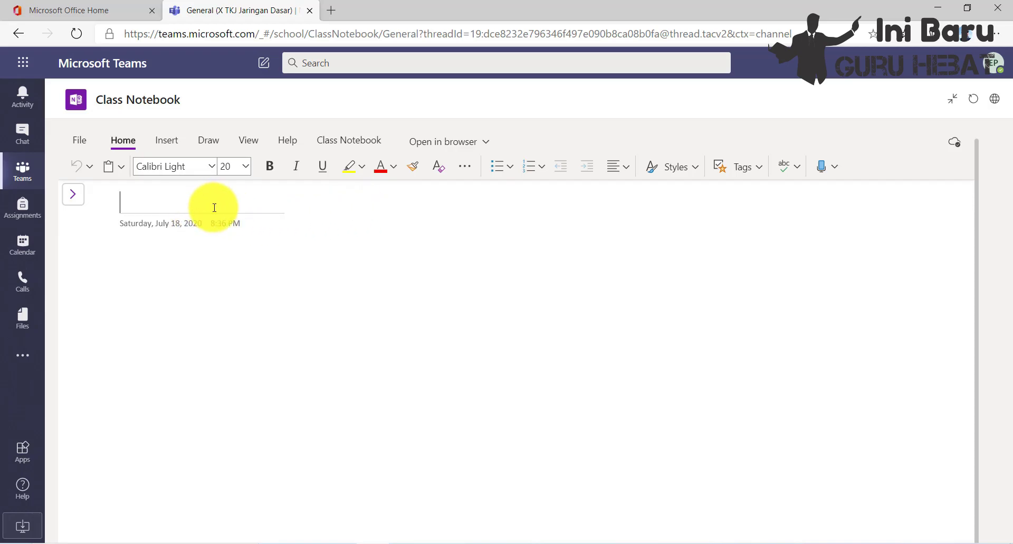
type("Motherboard")
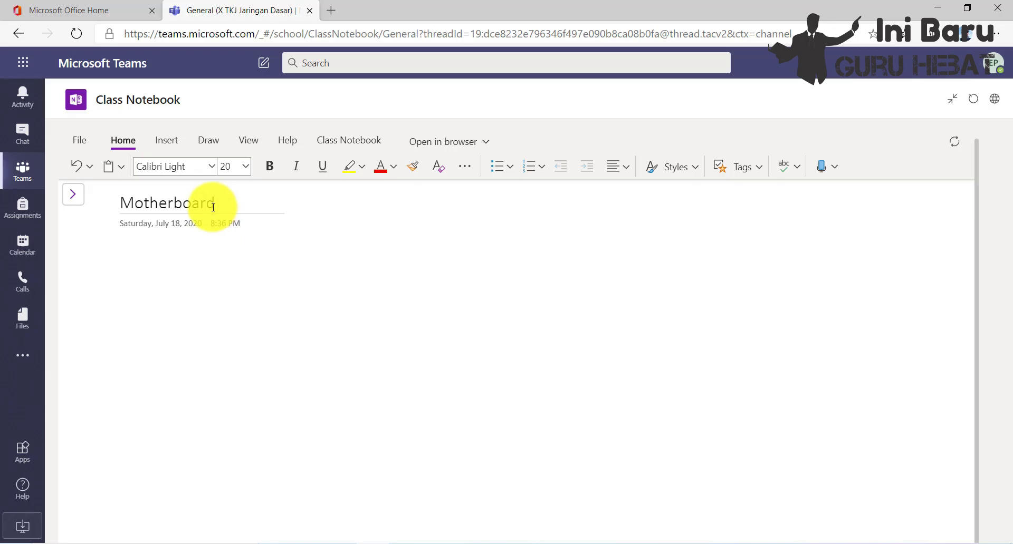
left_click(145, 259)
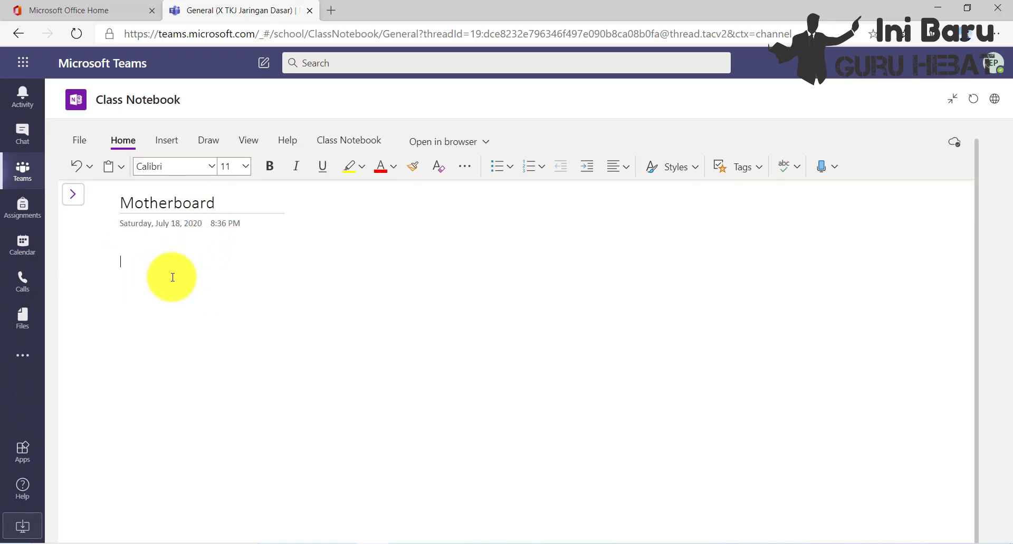
Step: Search the web for motherboard in a new browser tab and open the dosenpendidikan.co.id article on it
left_click(332, 10)
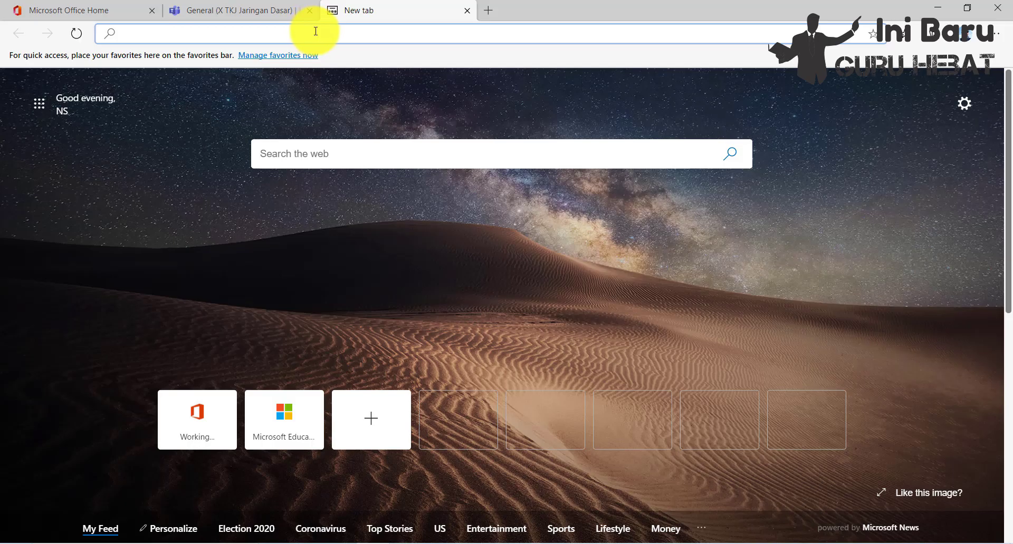
type("motherboard")
key("Return")
scroll(226, 300, "down", 10)
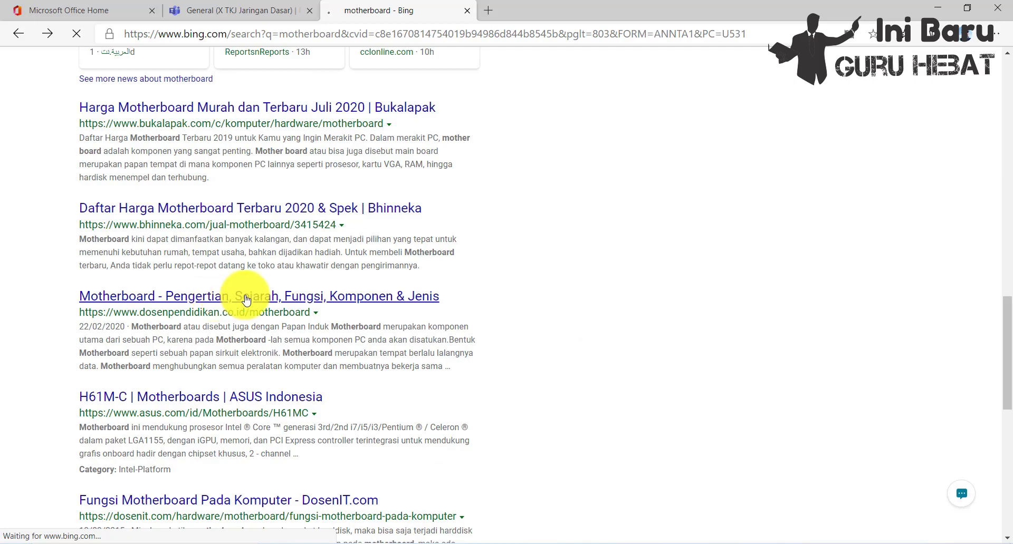
left_click(226, 298)
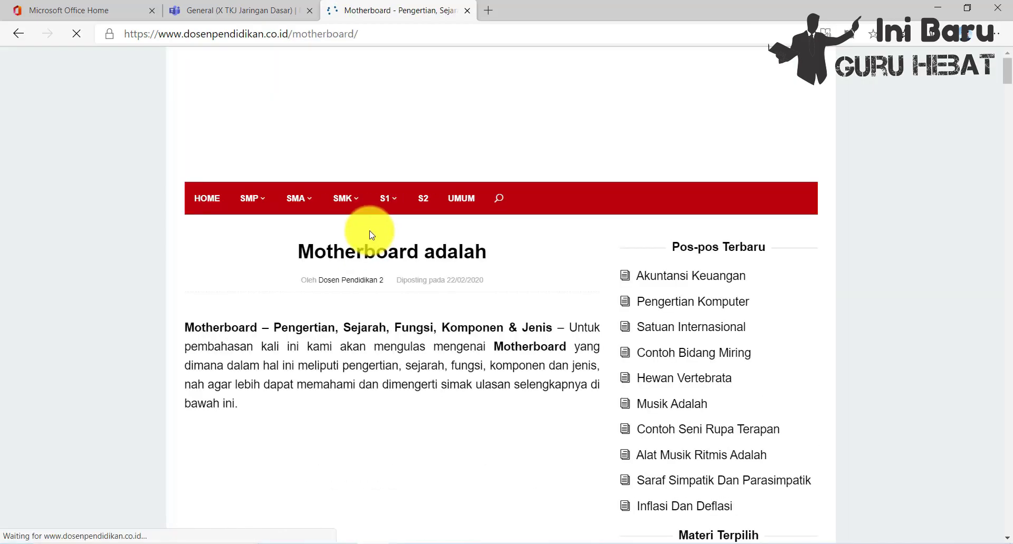
Step: Copy the article's introductory paragraph about motherboards and paste it into the body of the Motherboard notebook page
scroll(373, 227, "down", 3)
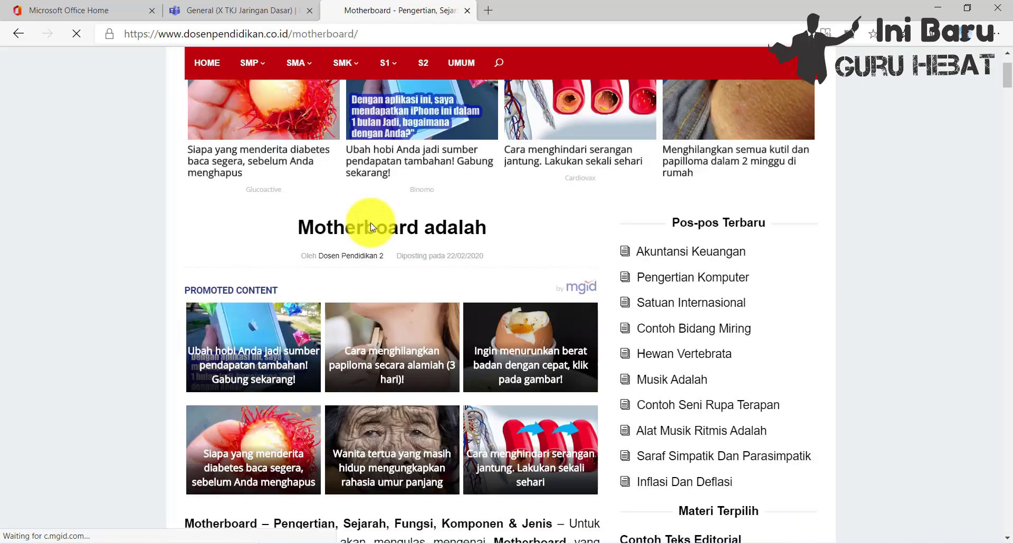
scroll(227, 203, "down", 9)
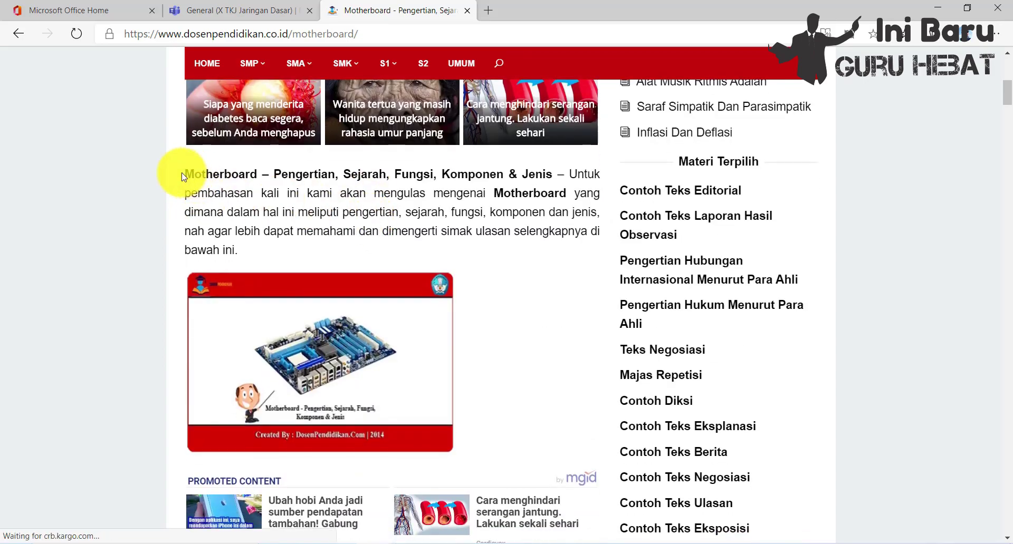
left_click_drag(186, 173, 249, 250)
key("ctrl+c")
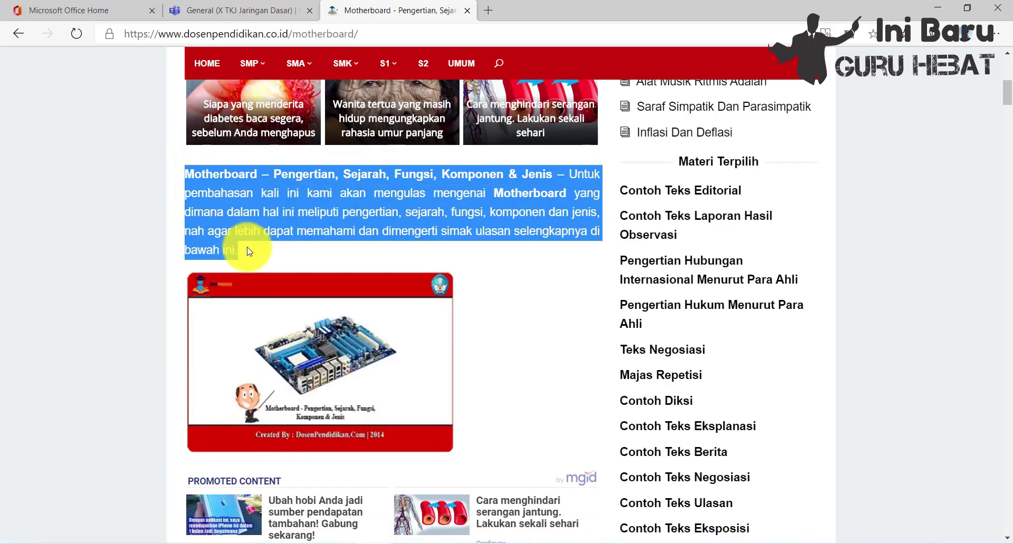
left_click(237, 10)
key("ctrl+v")
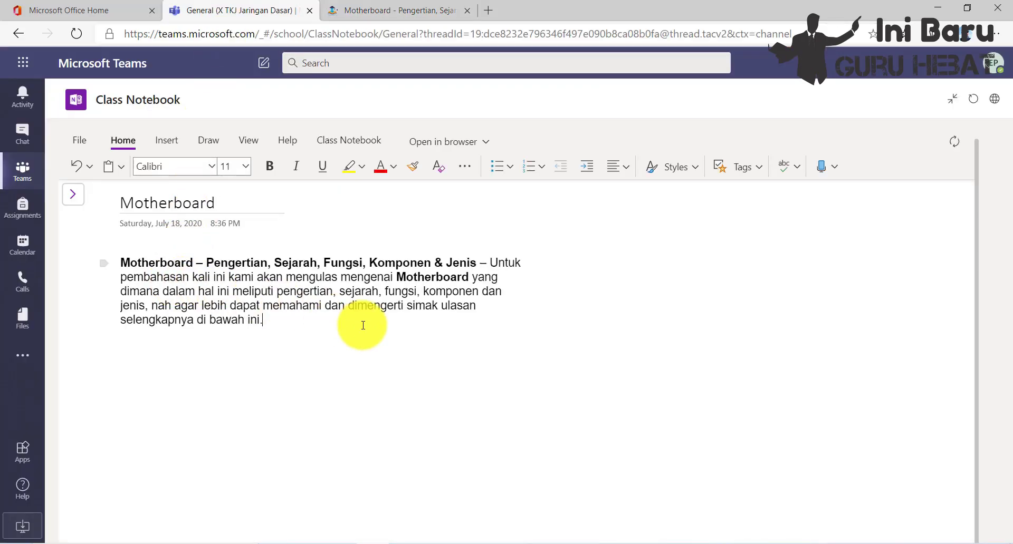
Step: Copy the article's three paragraphs defining Papan induk, from its bahasa Inggris definition to PC IBM, and paste them after the notebook page's introduction
left_click(391, 11)
scroll(395, 228, "down", 15)
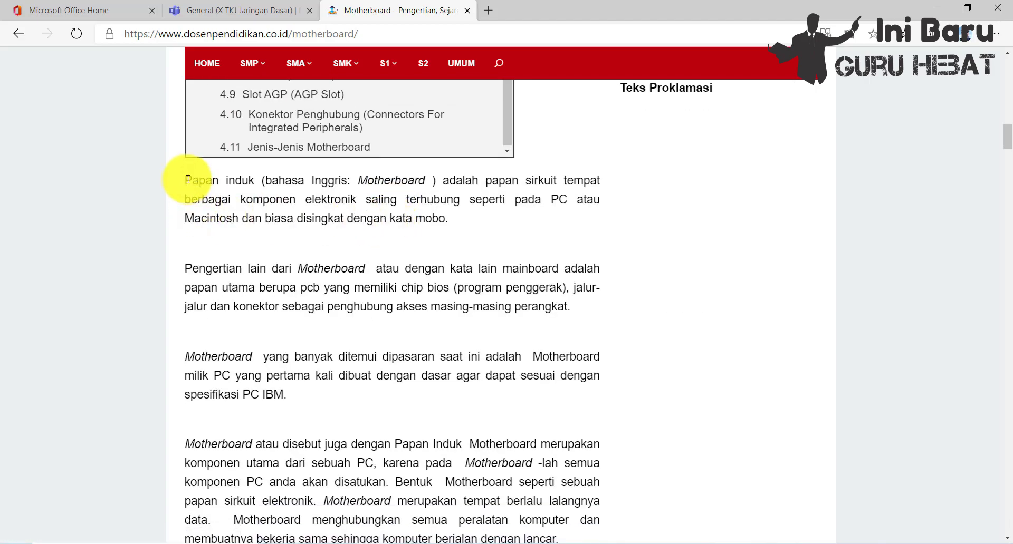
left_click_drag(187, 179, 311, 395)
key("ctrl+c")
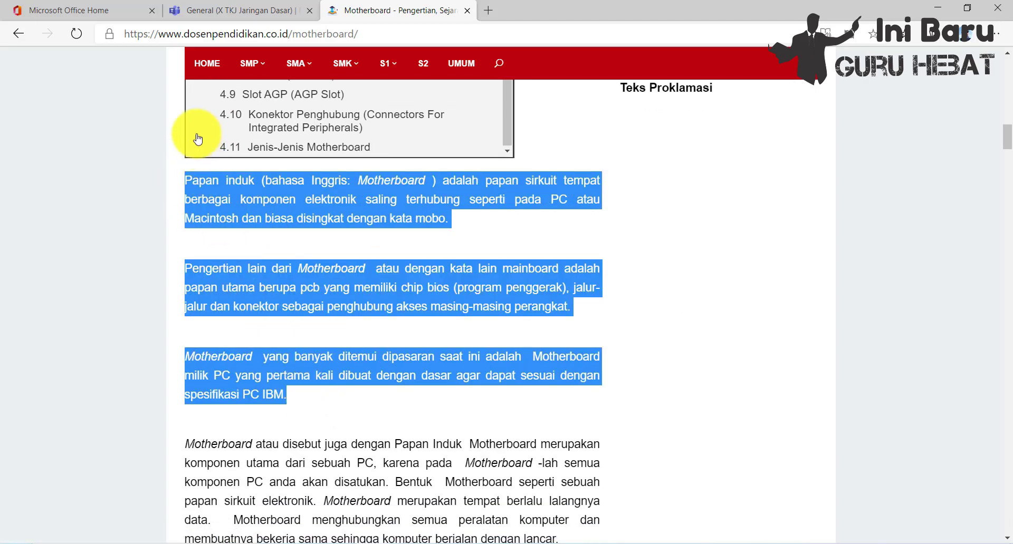
left_click(205, 13)
left_click(279, 323)
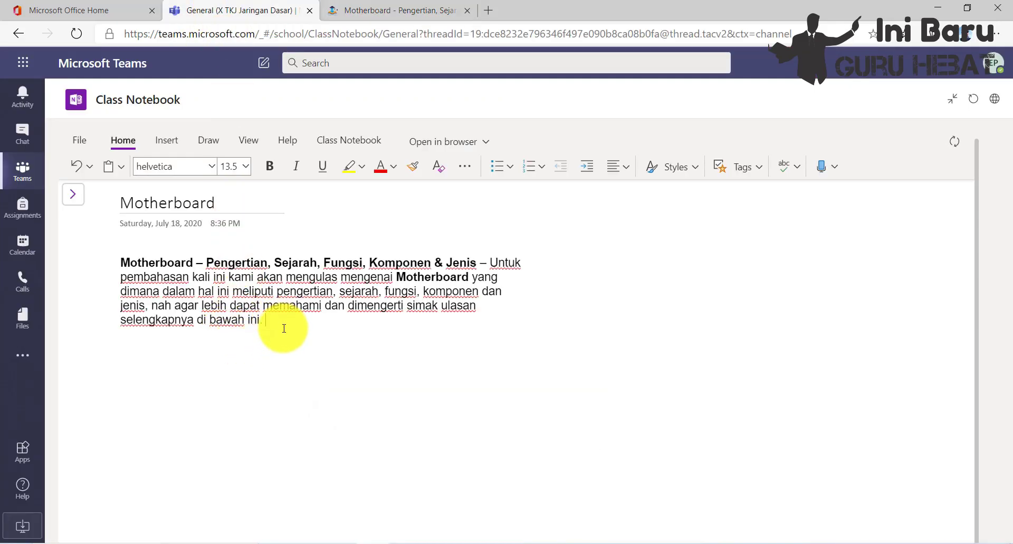
key("ctrl+v")
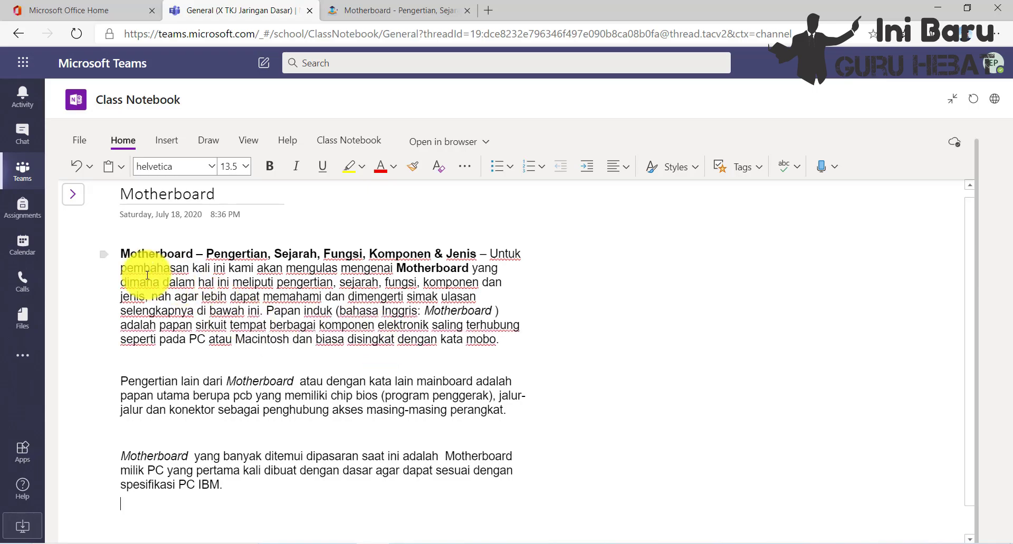
Step: Remove the bold formatting from all body text on the Motherboard page and set it to Calibri Light, size 12
left_click_drag(123, 249, 453, 493)
left_click(270, 168)
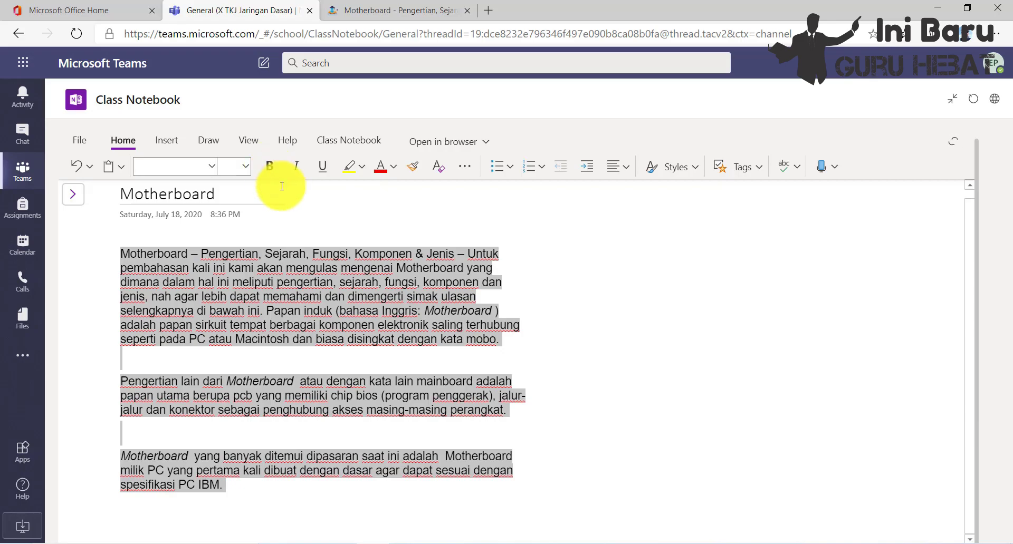
left_click(212, 173)
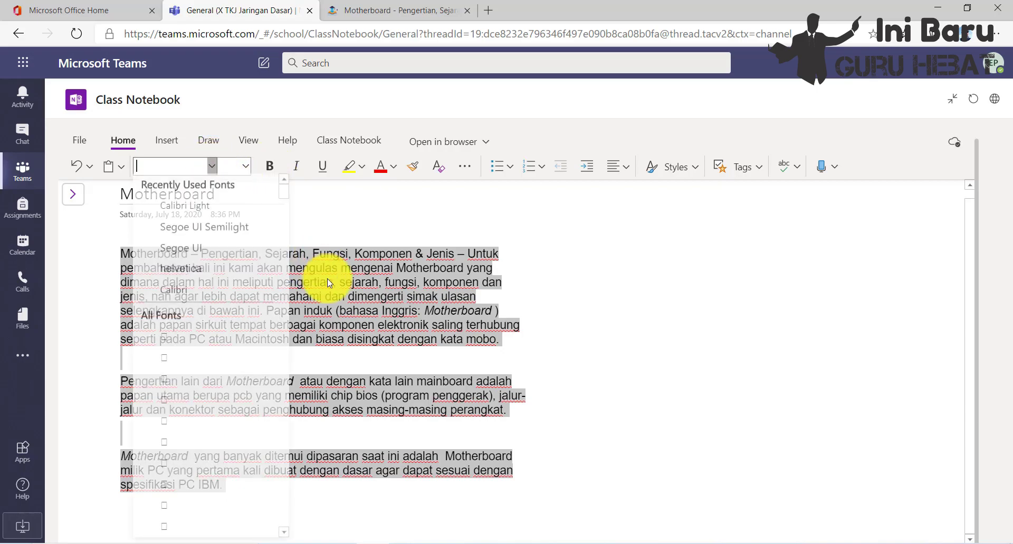
left_click(212, 174)
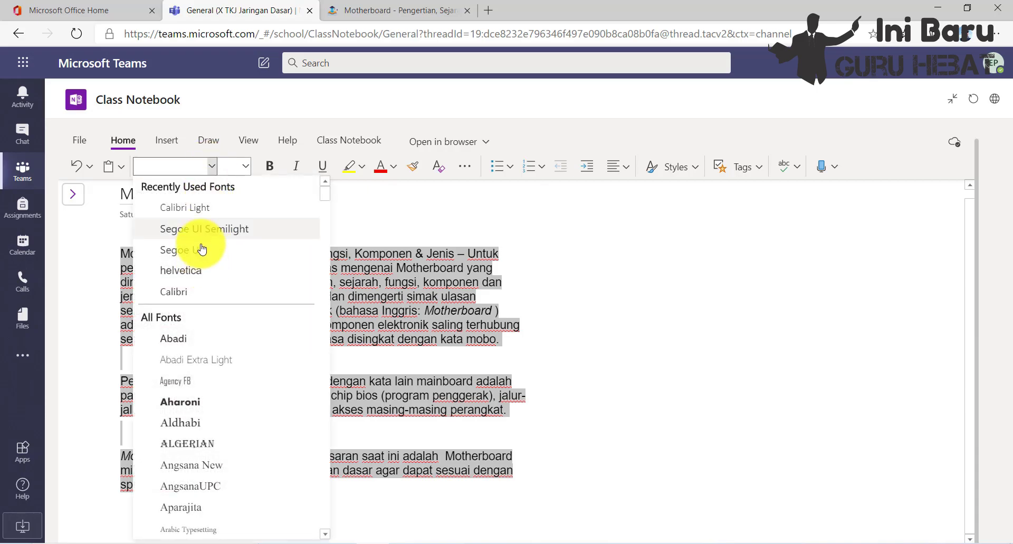
left_click(206, 211)
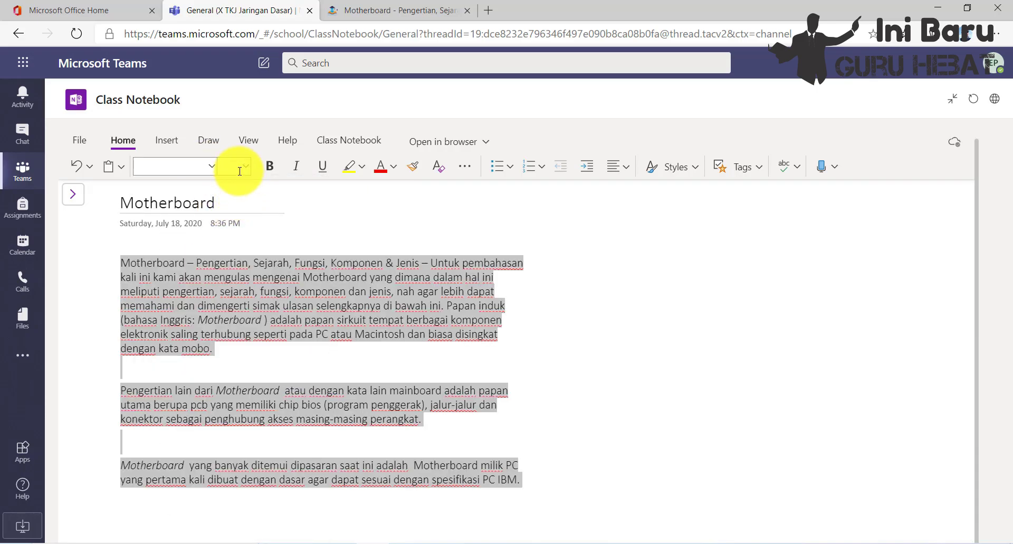
left_click(248, 172)
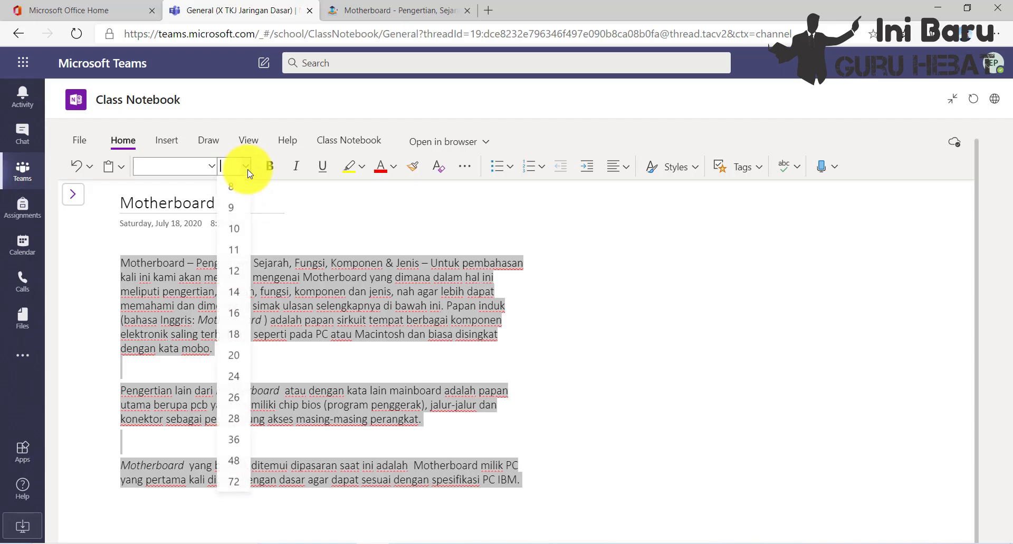
left_click(234, 276)
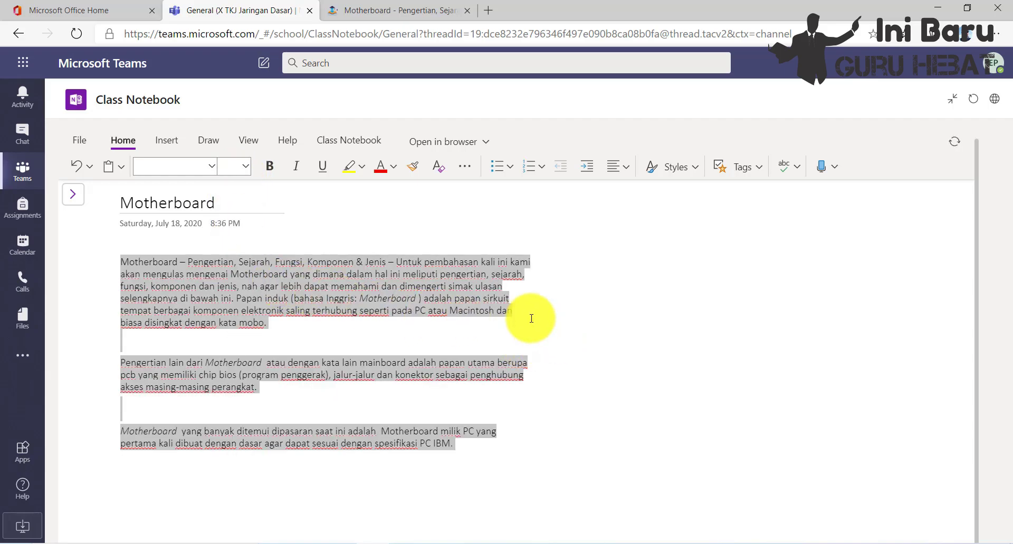
left_click(500, 310)
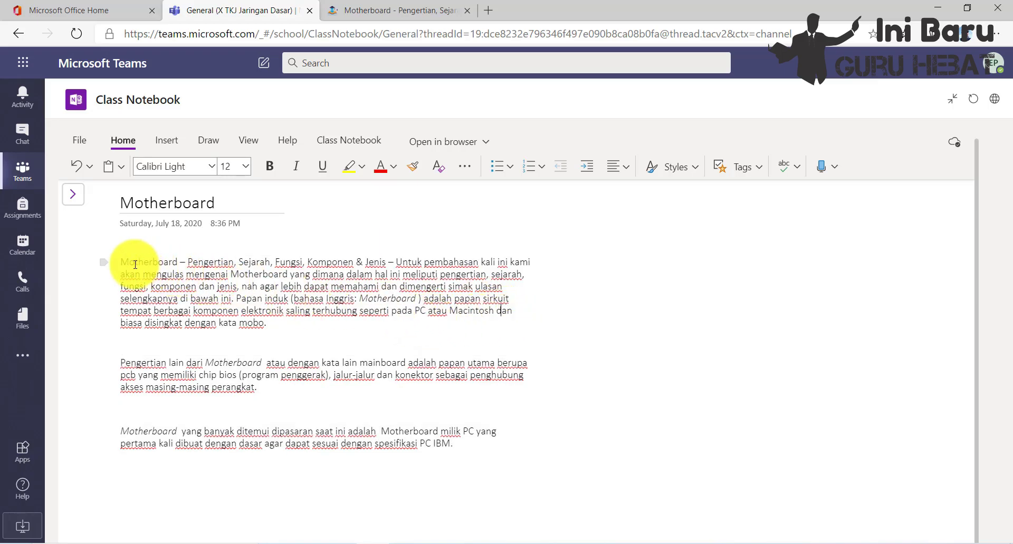
Step: Set the font color of all body text on the Motherboard page to Automatic and deselect it
left_click_drag(122, 262, 517, 454)
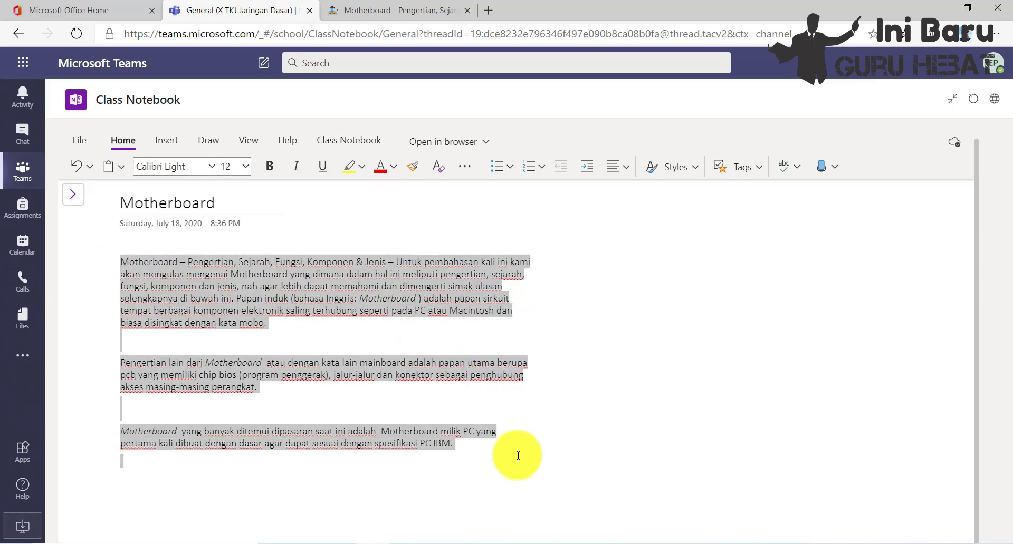
left_click(396, 167)
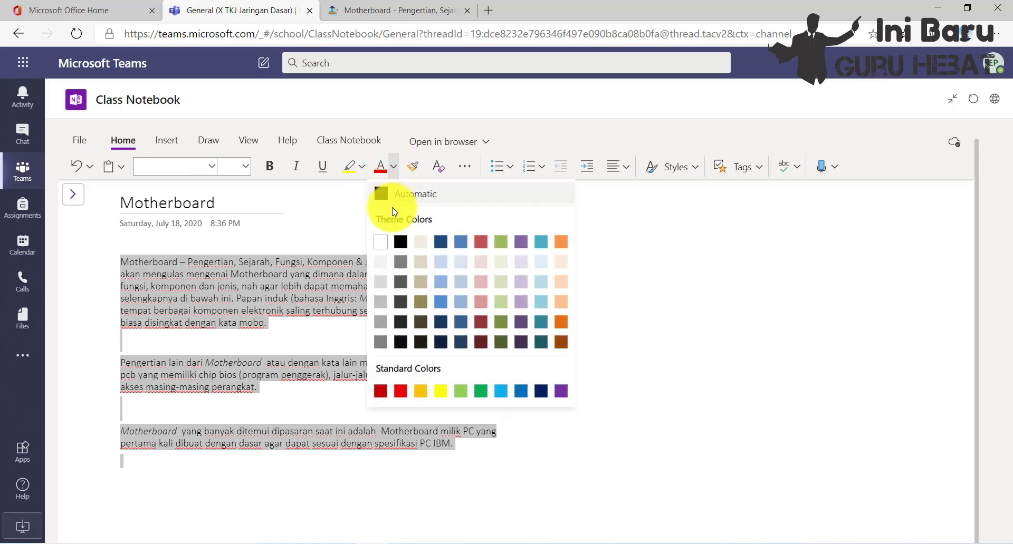
left_click(382, 192)
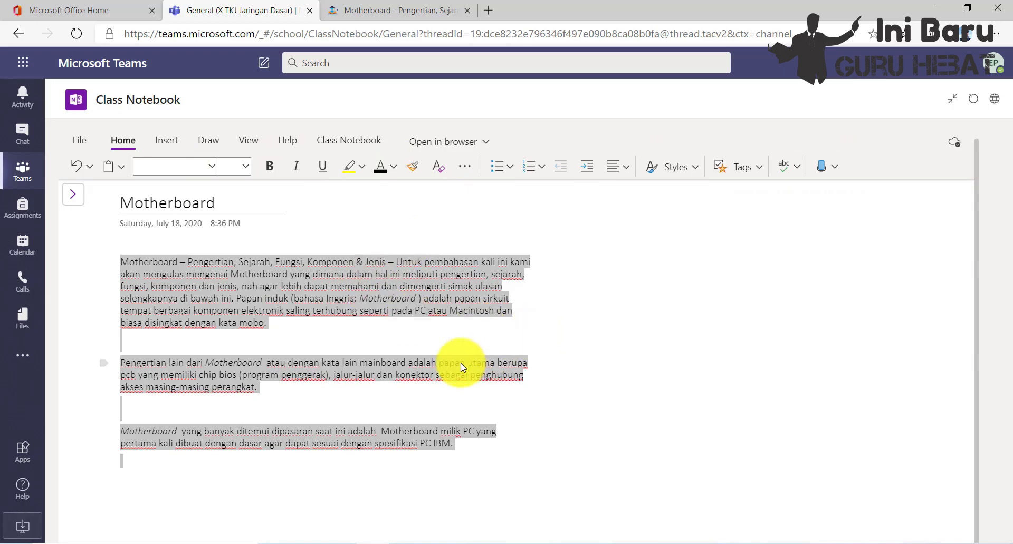
left_click(481, 453)
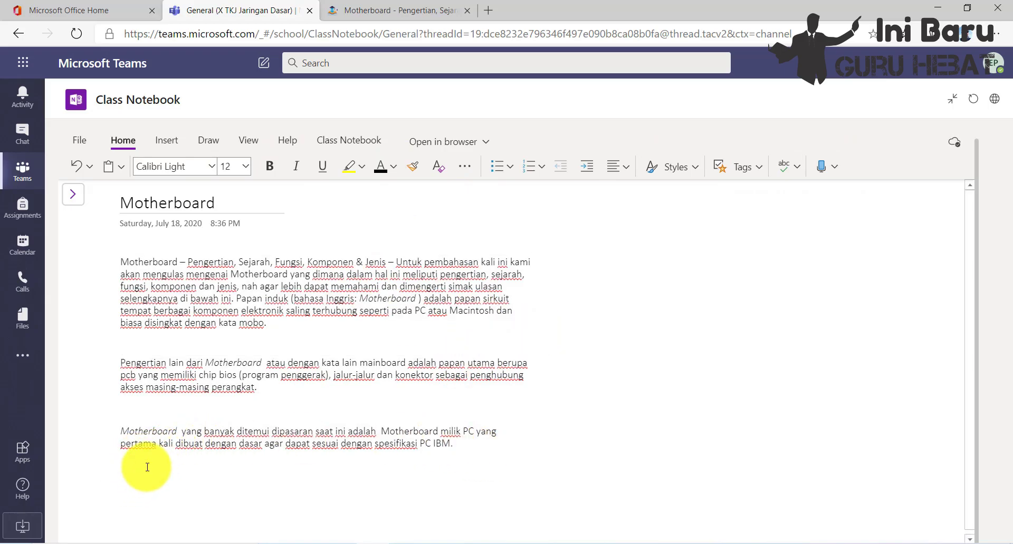
Step: Start inserting an online picture below the last paragraph and search Bing for motherboard
left_click(173, 147)
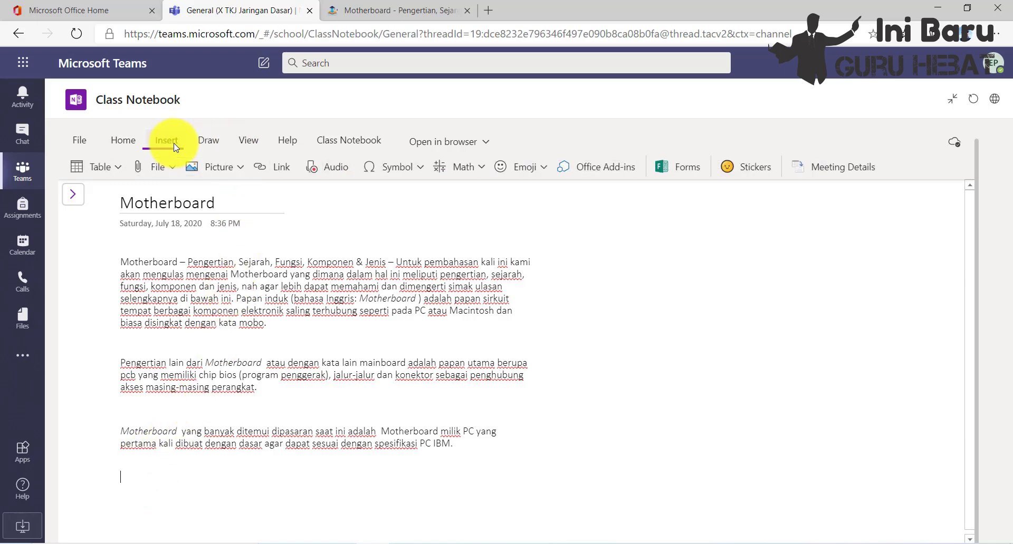
left_click(238, 166)
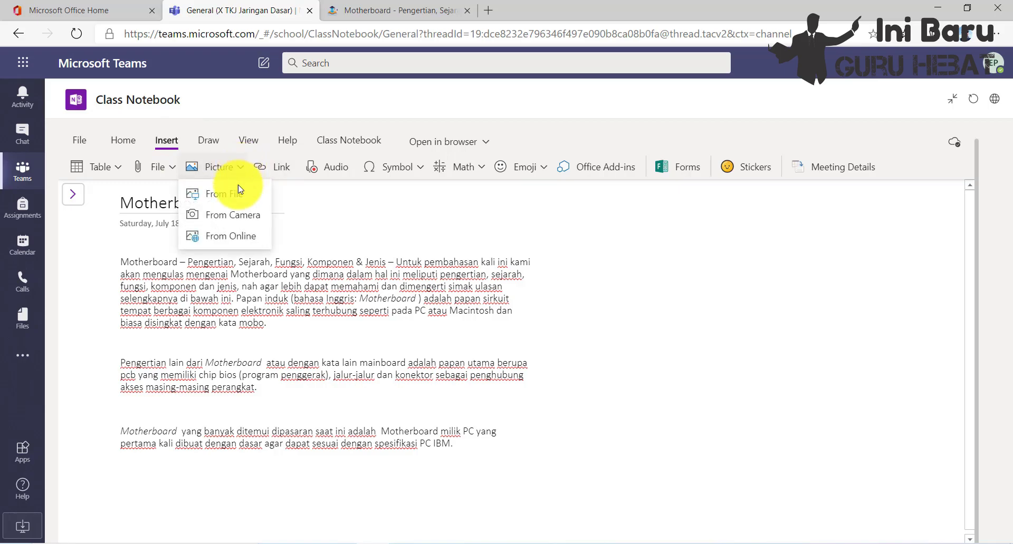
left_click(241, 236)
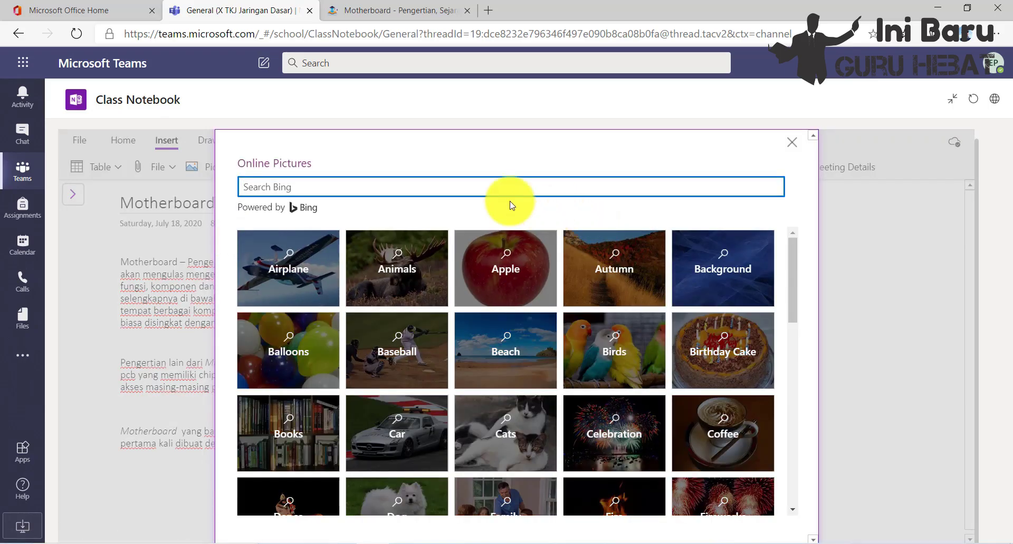
type("mot")
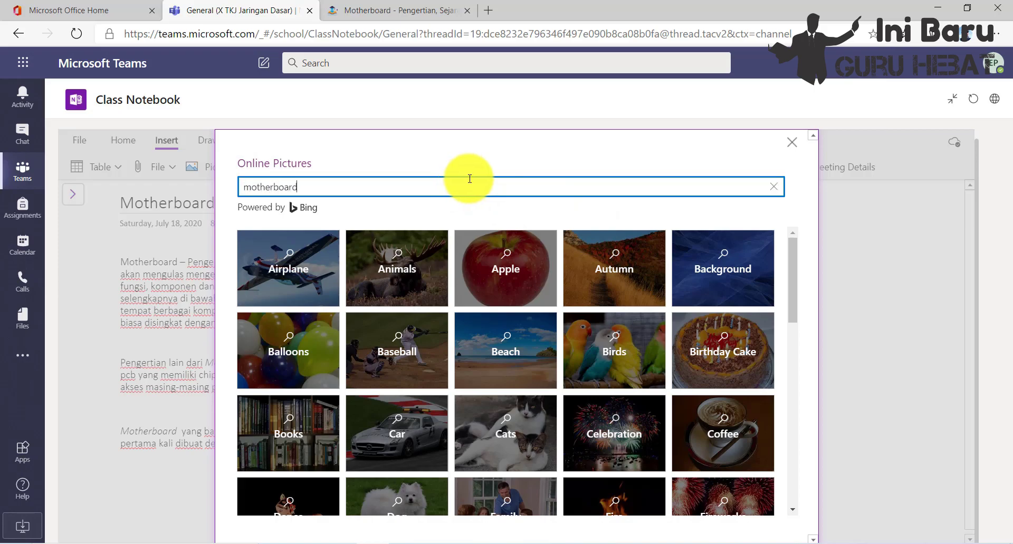
type("herboard")
key("Return")
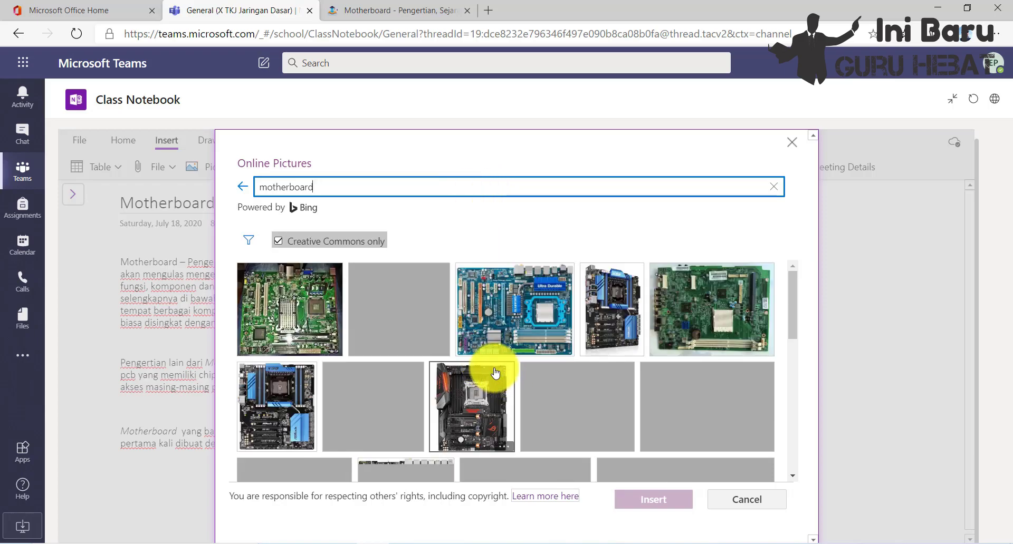
Step: Insert the blue Ultra Durable motherboard picture and caption it Gambar Motherboard on the line below
left_click(520, 308)
left_click(651, 502)
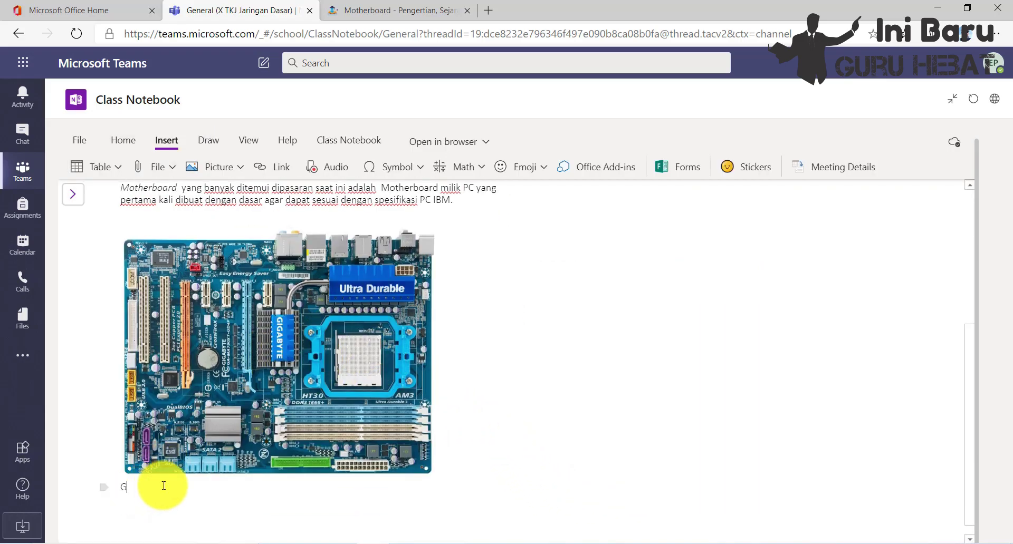
type("Gambar MOtherboard")
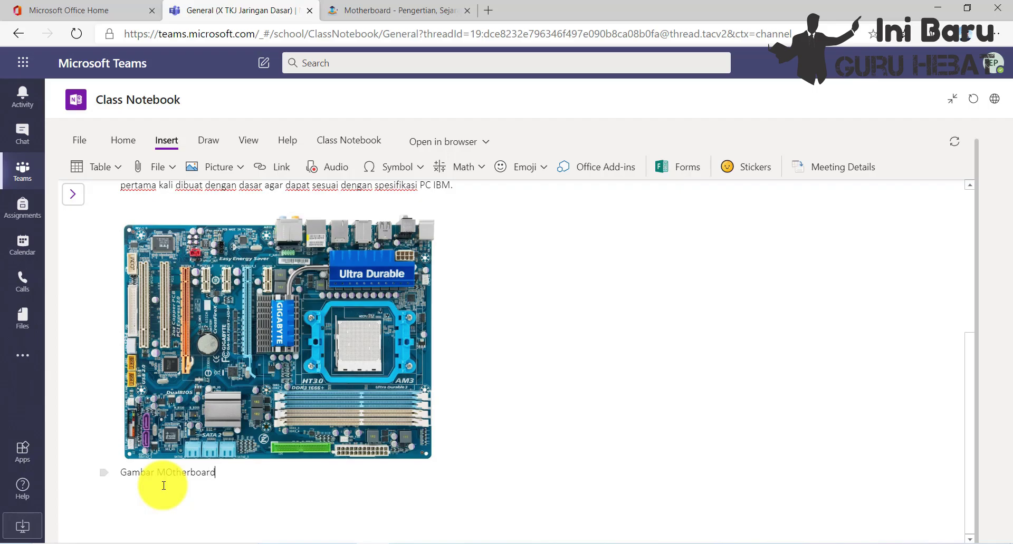
key("Return")
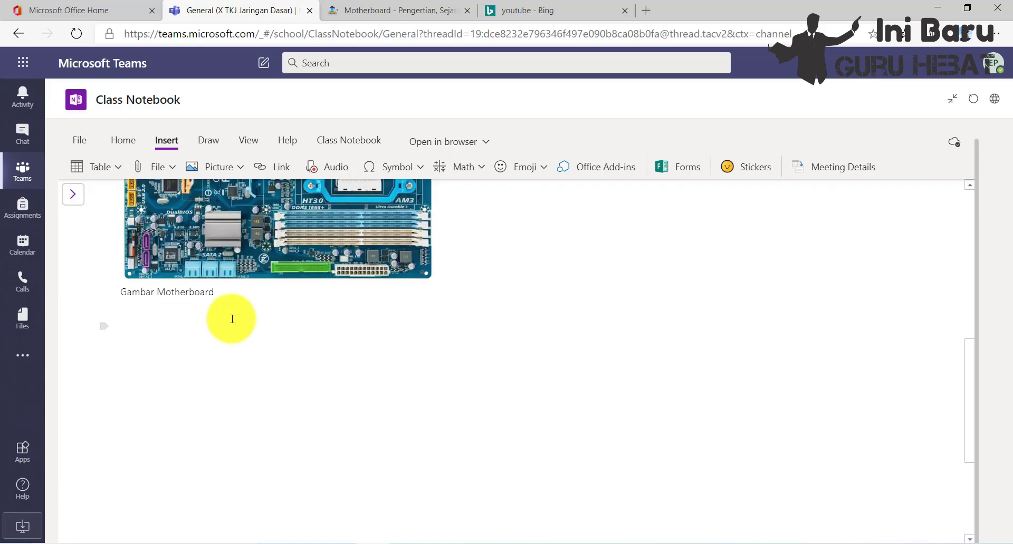
left_click(119, 166)
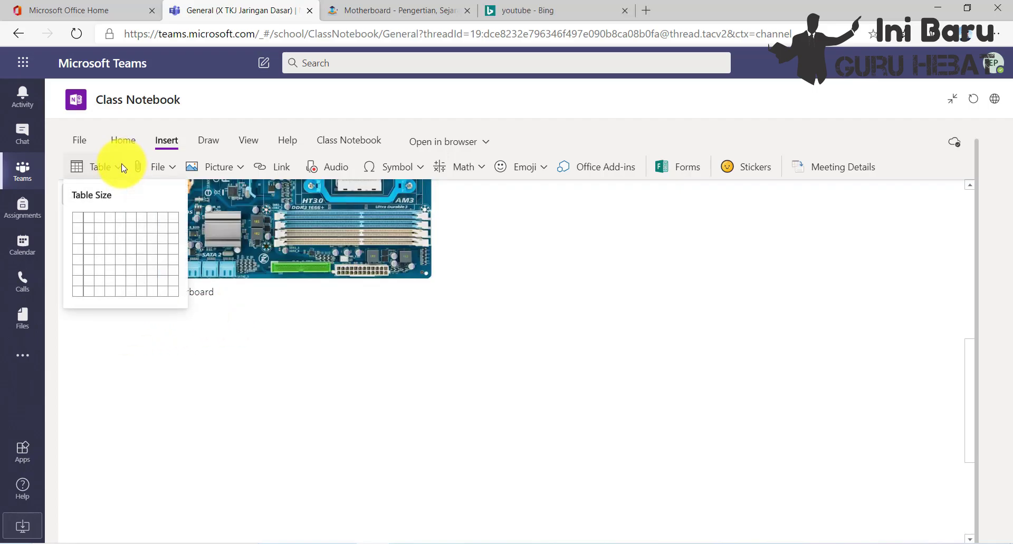
left_click(172, 168)
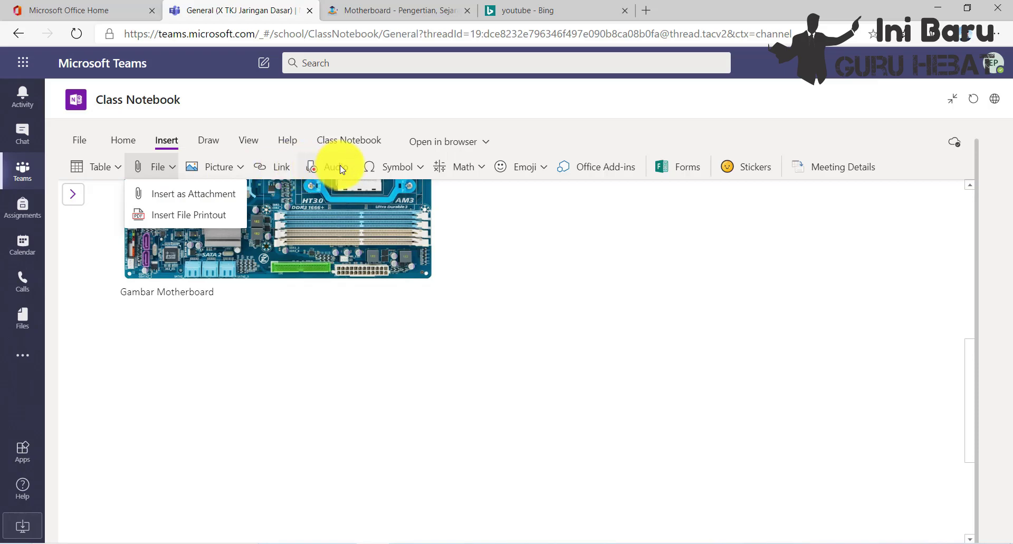
left_click(575, 245)
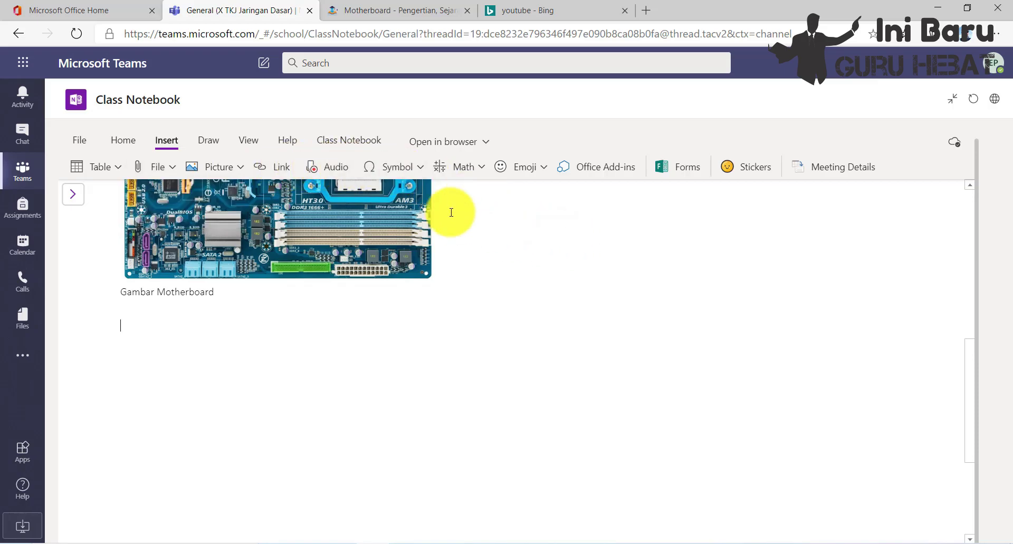
left_click(422, 169)
key("Escape")
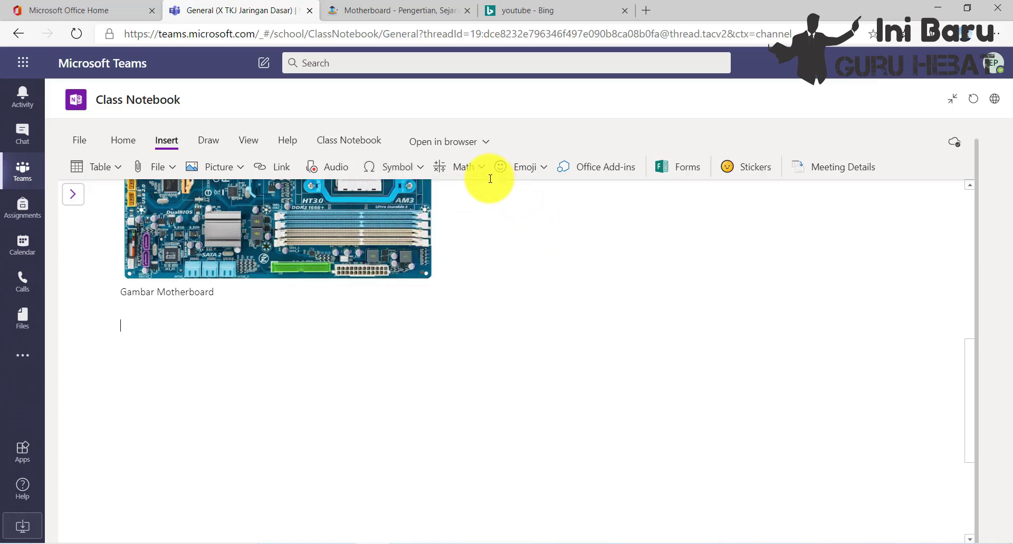
left_click(481, 168)
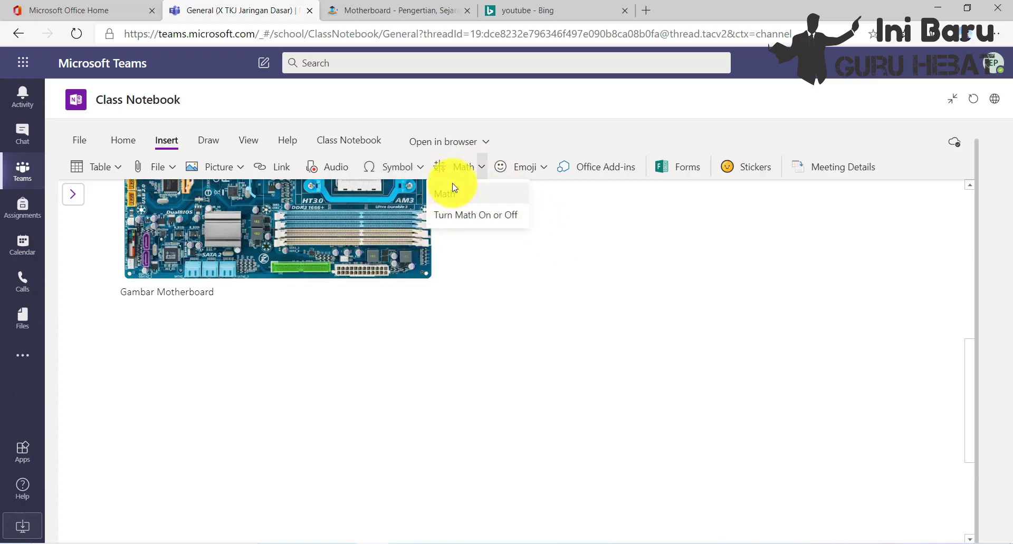
left_click(559, 264)
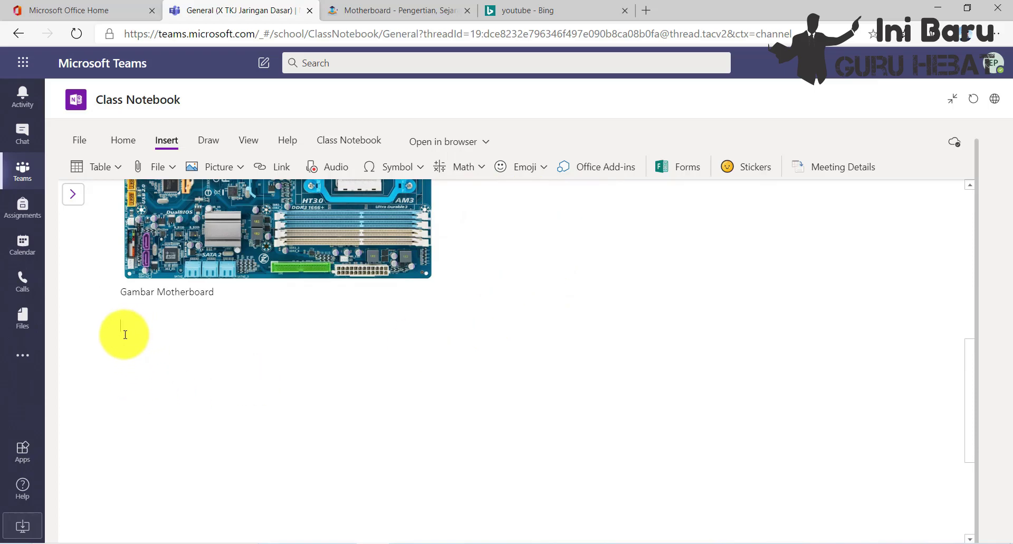
Step: Add several blank lines below the Gambar Motherboard caption to make room for more content
left_click(143, 340)
key("Return")
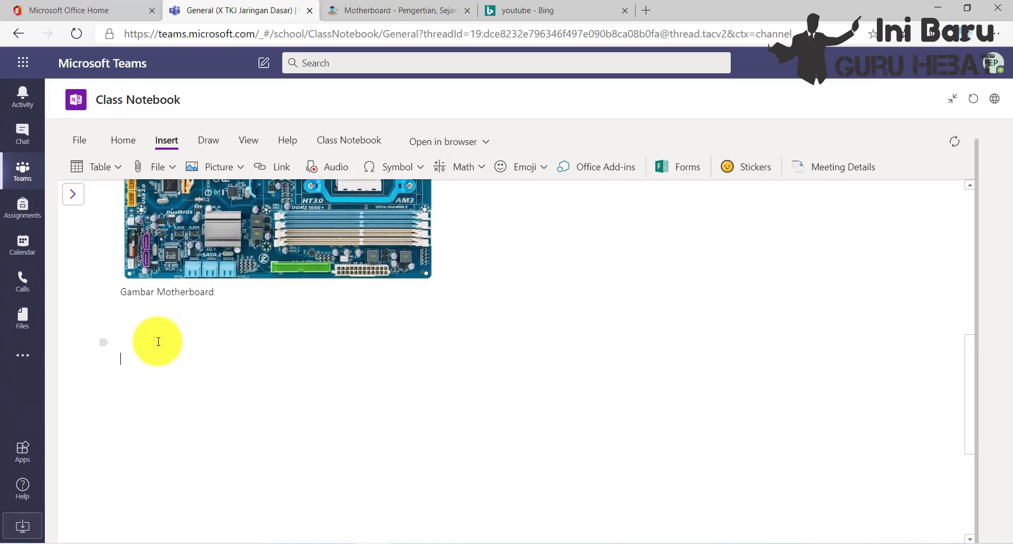
key("Return")
key("Return")
key("Return")
key("Return")
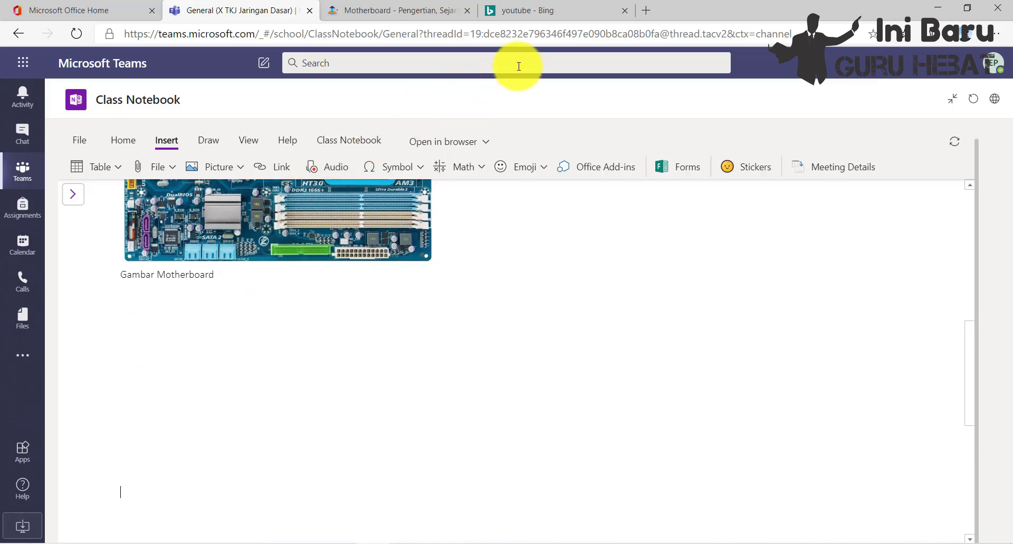
Step: Switch to the browser tab with the youtube search results, open YouTube and search it for motherboard
left_click(522, 10)
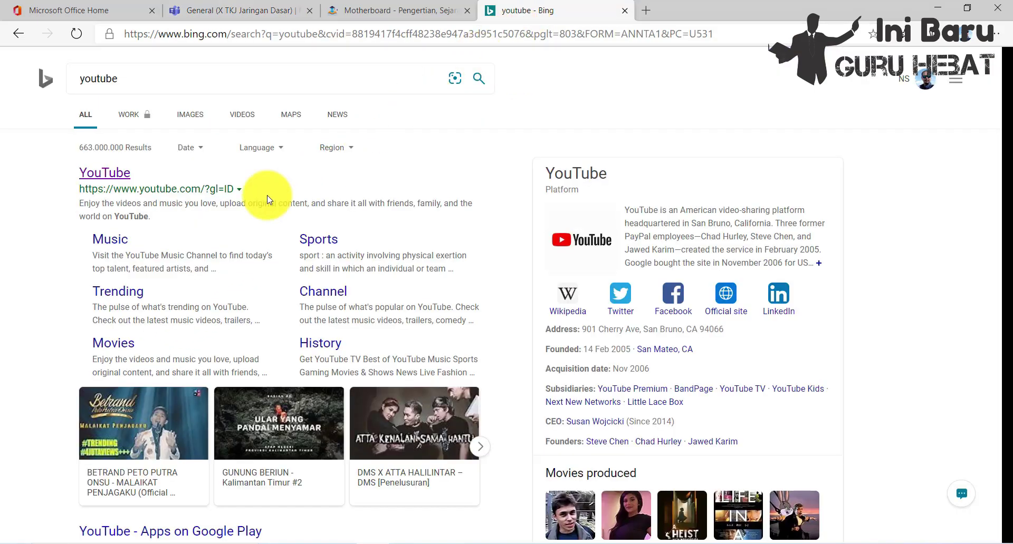
left_click(124, 174)
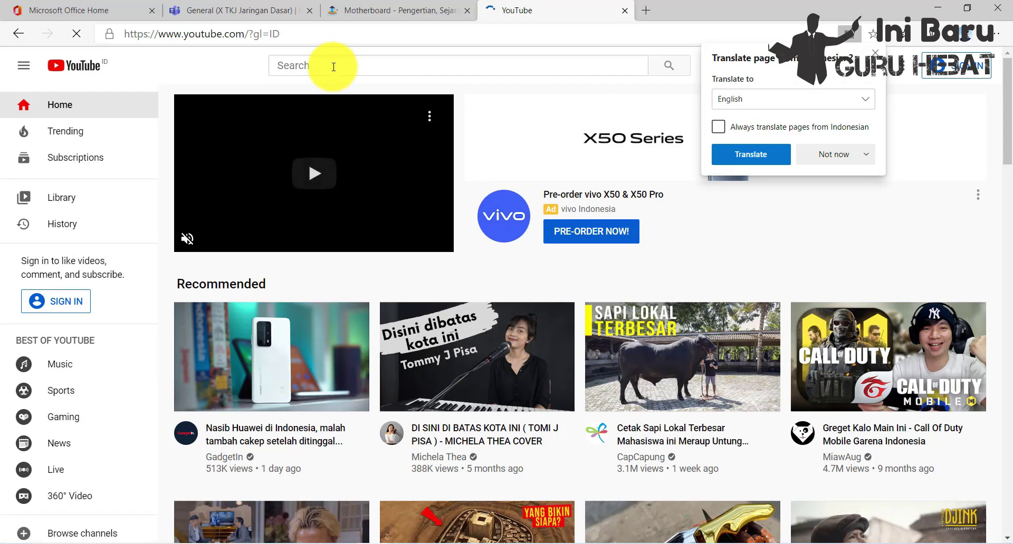
left_click(333, 66)
type("motherboard")
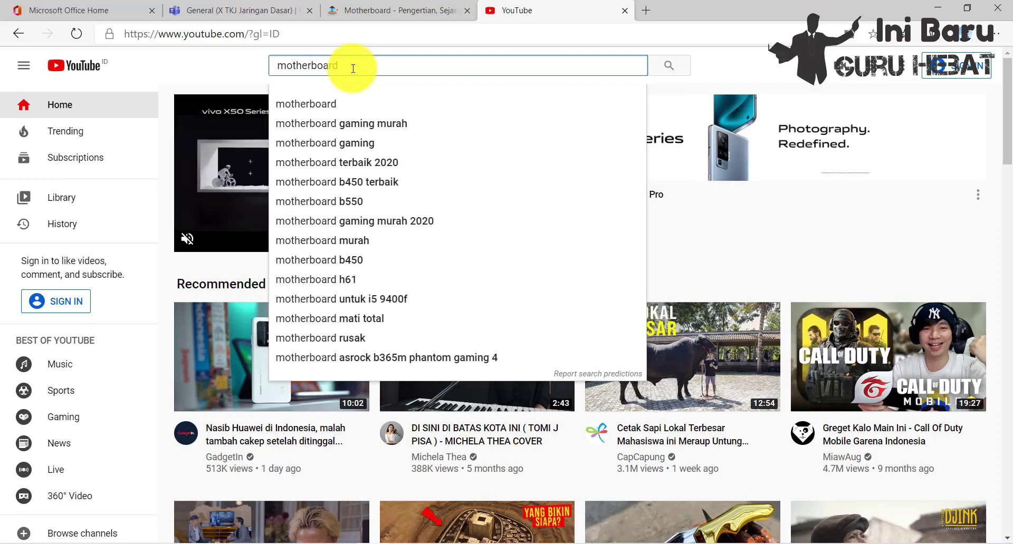
key("Return")
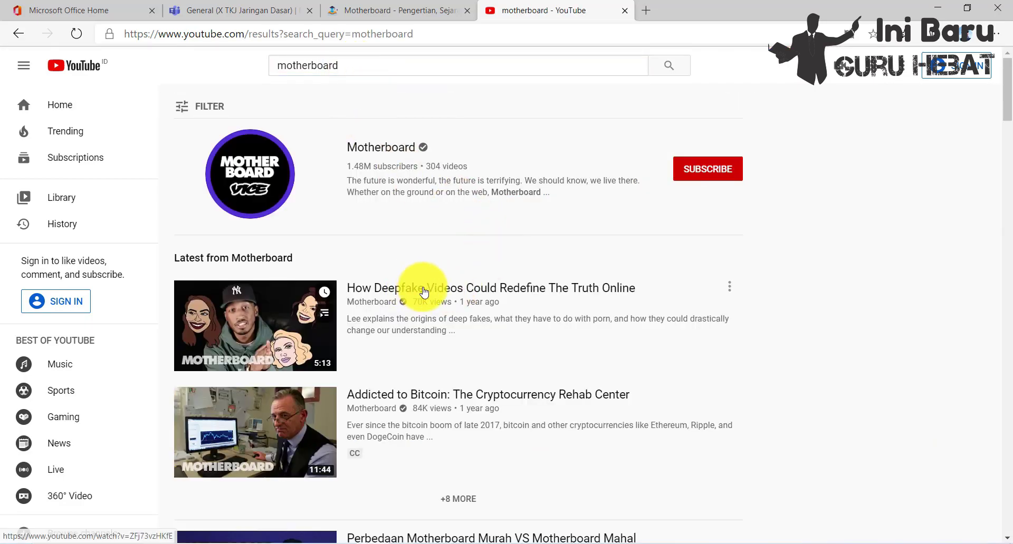
Step: Open the YouTube video How to choose a motherboard: Your 2020 buying guide, pause it and copy its web address
scroll(422, 291, "down", 7)
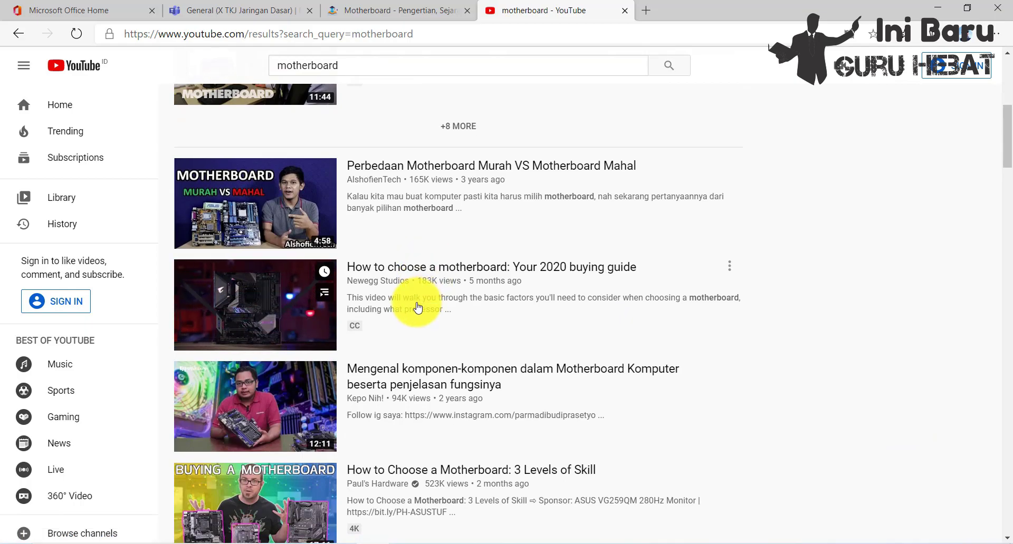
left_click(445, 266)
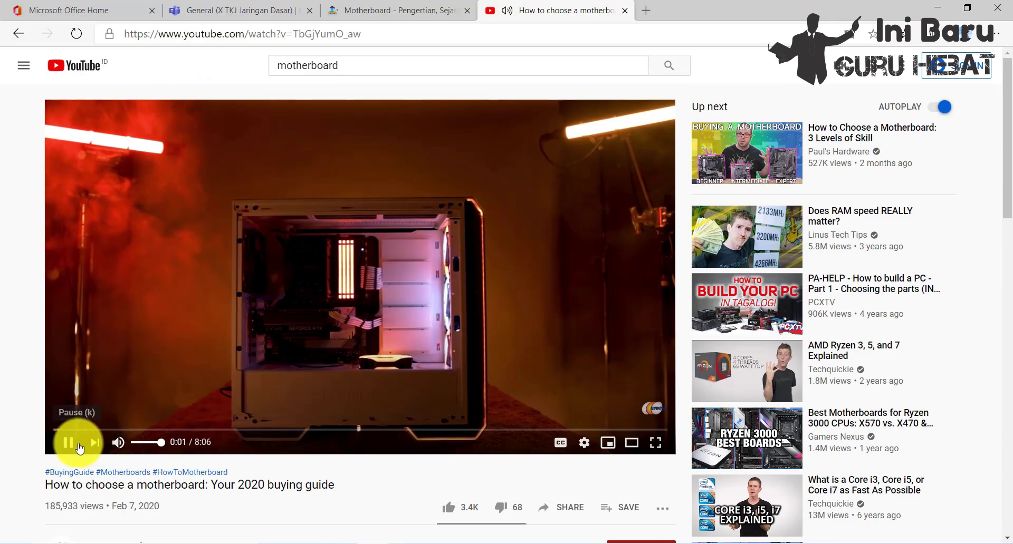
left_click(80, 448)
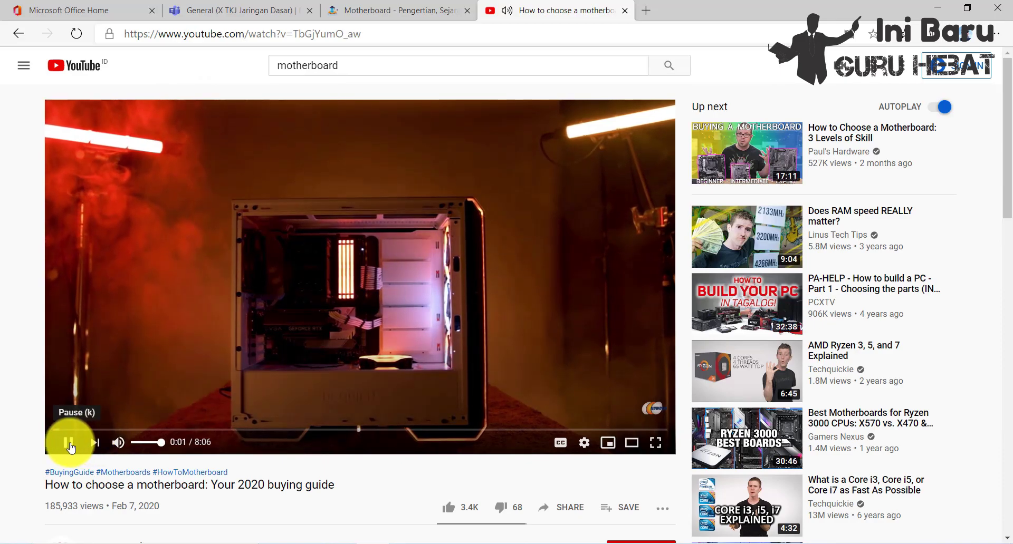
left_click(272, 31)
right_click(273, 30)
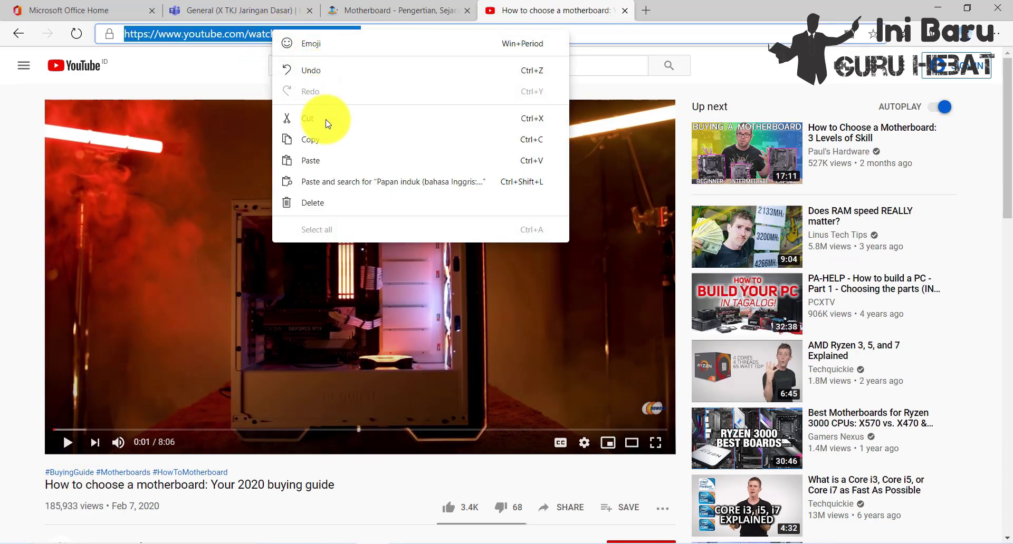
left_click(323, 140)
Step: Return to the Class Notebook and paste the copied video address into the Motherboard page below the picture caption
left_click(266, 10)
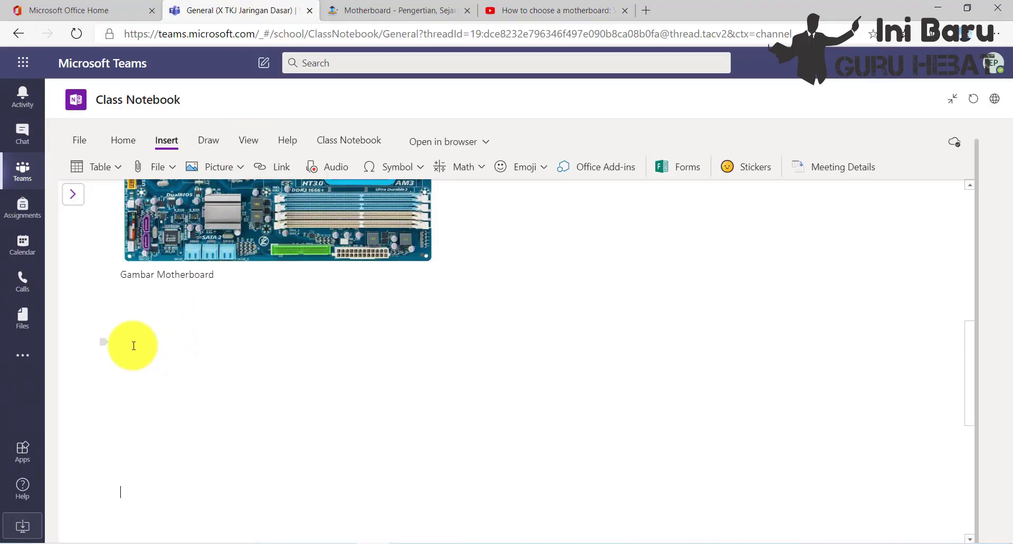
key("ctrl+v")
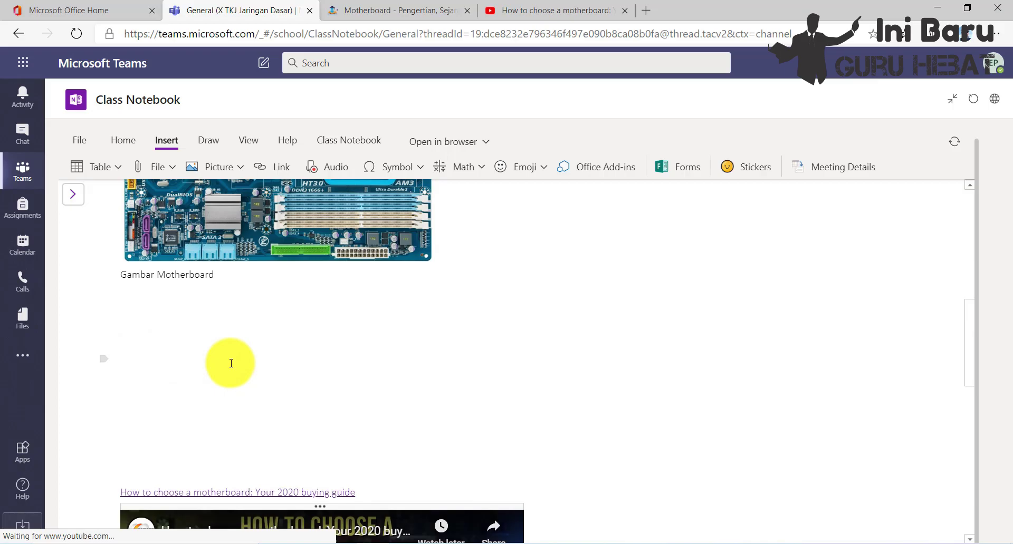
scroll(241, 336, "down", 3)
scroll(241, 337, "up", 2)
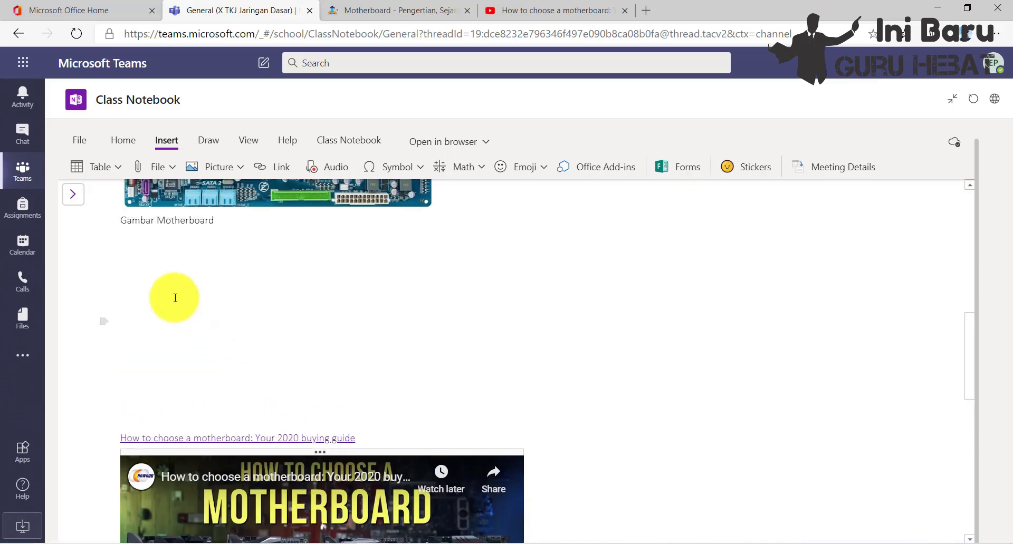
Step: Remove the surplus blank lines between the Gambar Motherboard caption and the video's title link
left_click(157, 254)
key("Delete")
key("Delete")
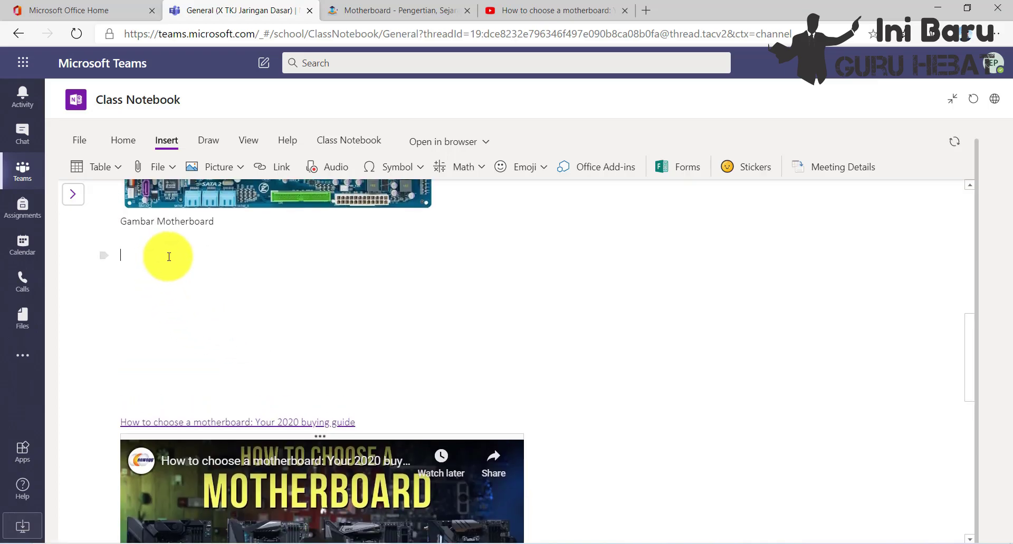
key("Delete")
key("Delete")
key("Delete")
key("Delete")
key("Delete")
key("Delete")
key("Delete")
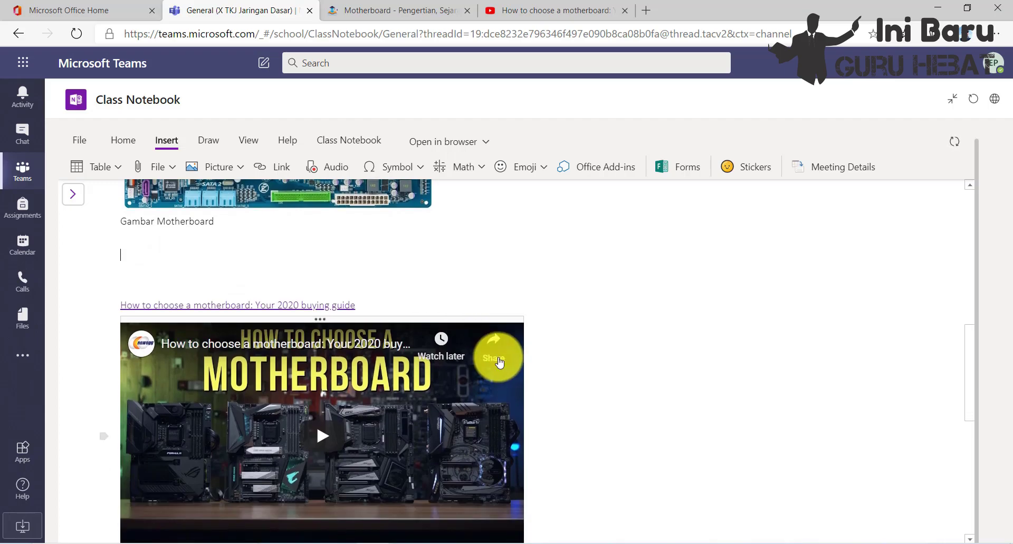
key("Delete")
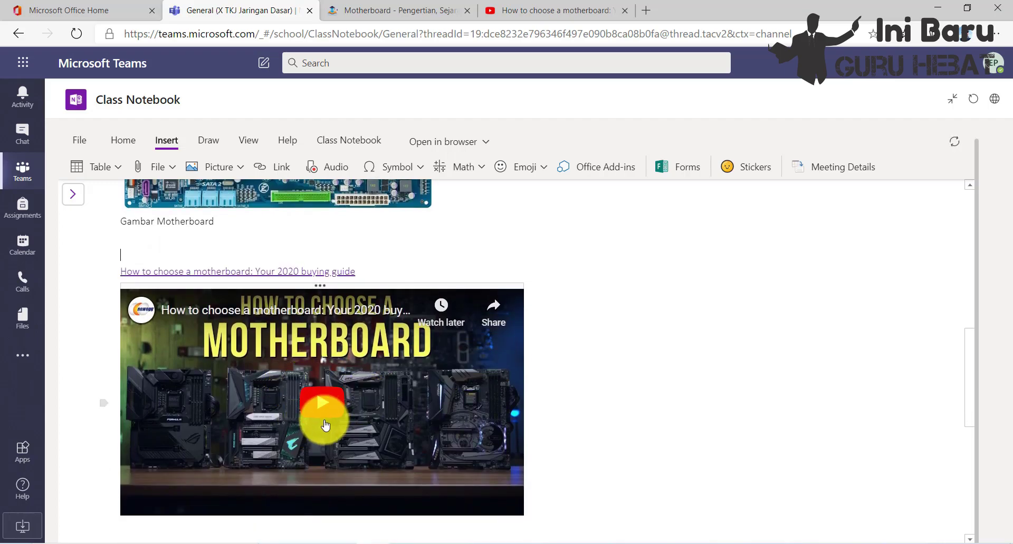
key("Delete")
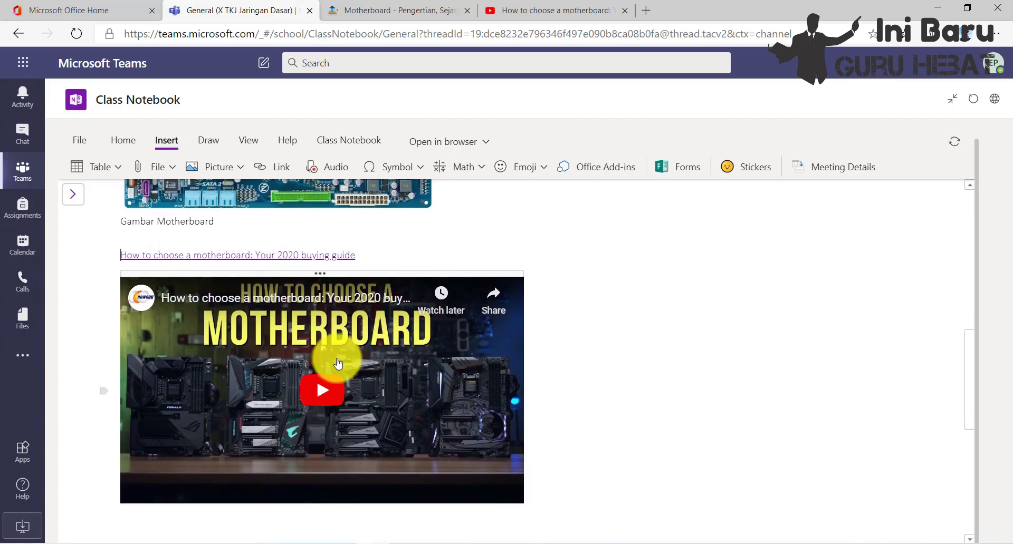
Step: Review the Motherboard page from the embedded video up to its title, then show the notebook's sections and the drawing tools
scroll(452, 396, "down", 4)
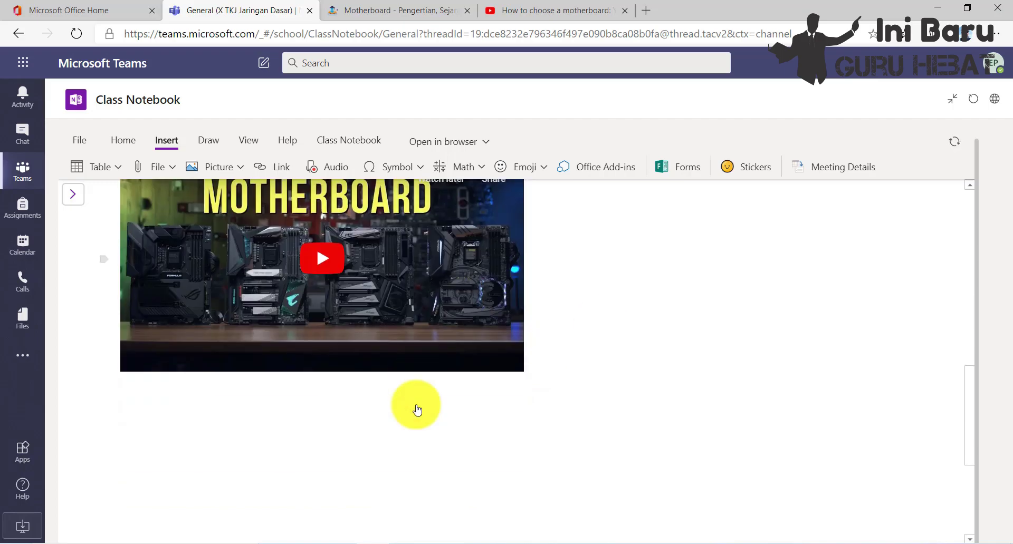
left_click(142, 362)
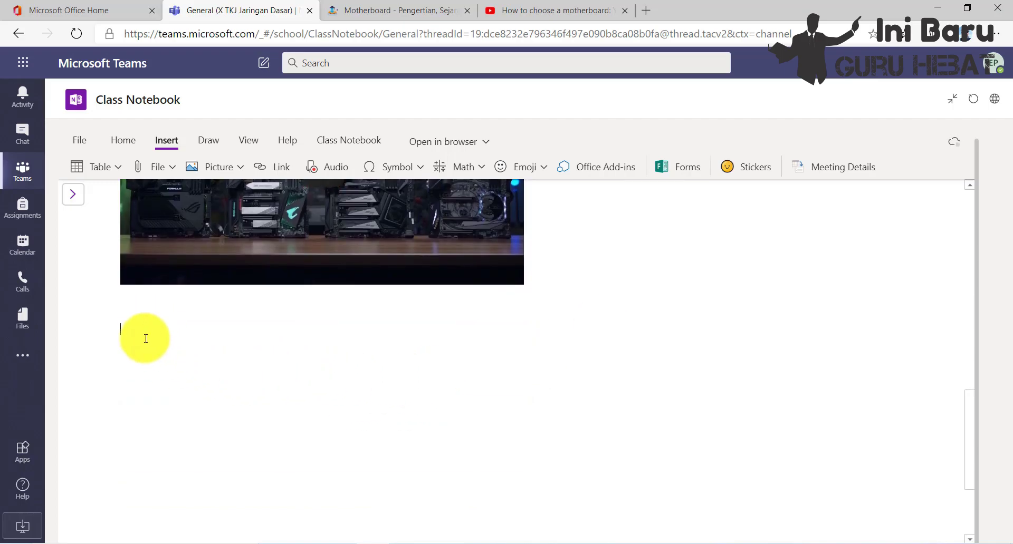
scroll(313, 364, "up", 4)
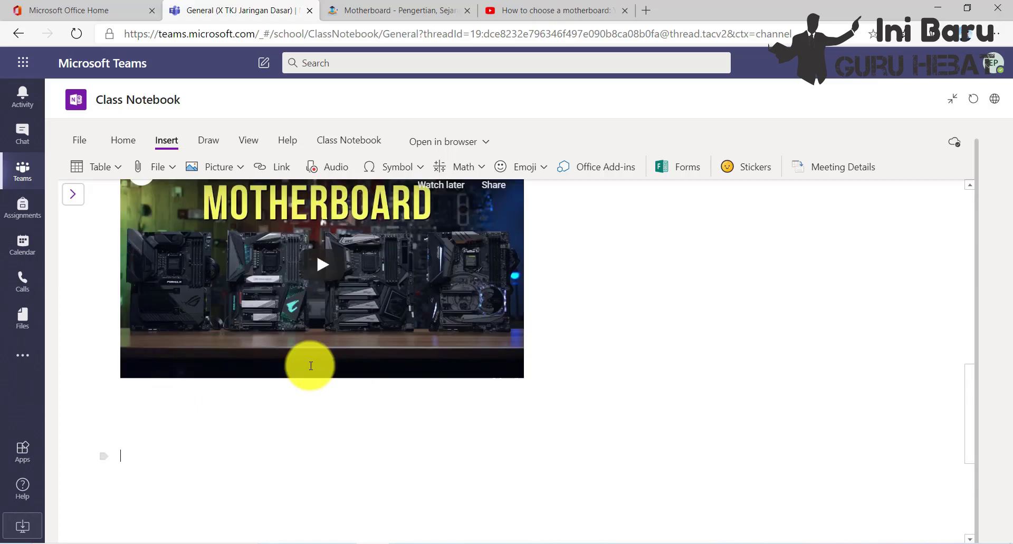
scroll(268, 310, "up", 3)
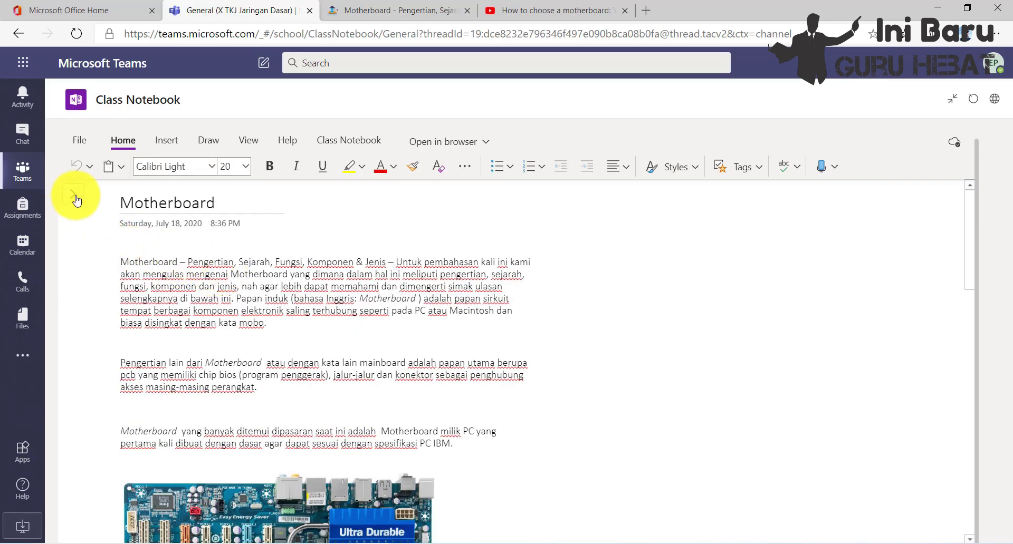
left_click(74, 196)
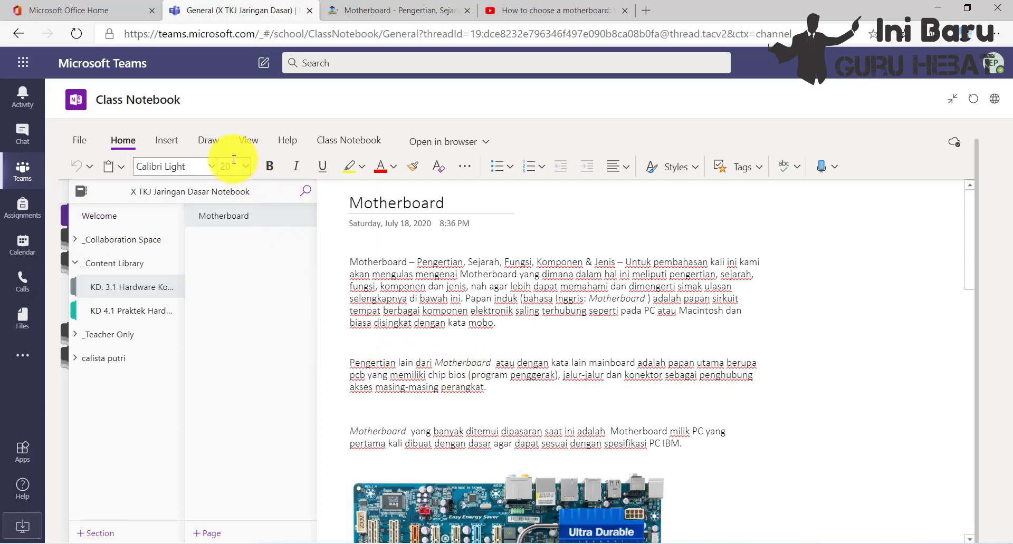
left_click(216, 146)
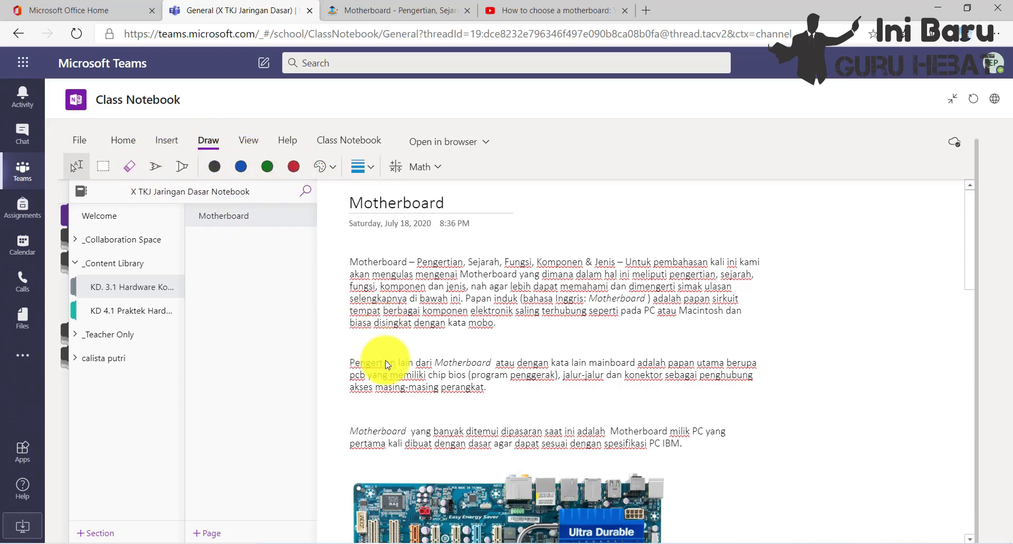
Step: Add a new section named Ruang Kolaborasi to _Collaboration Space
left_click(135, 244)
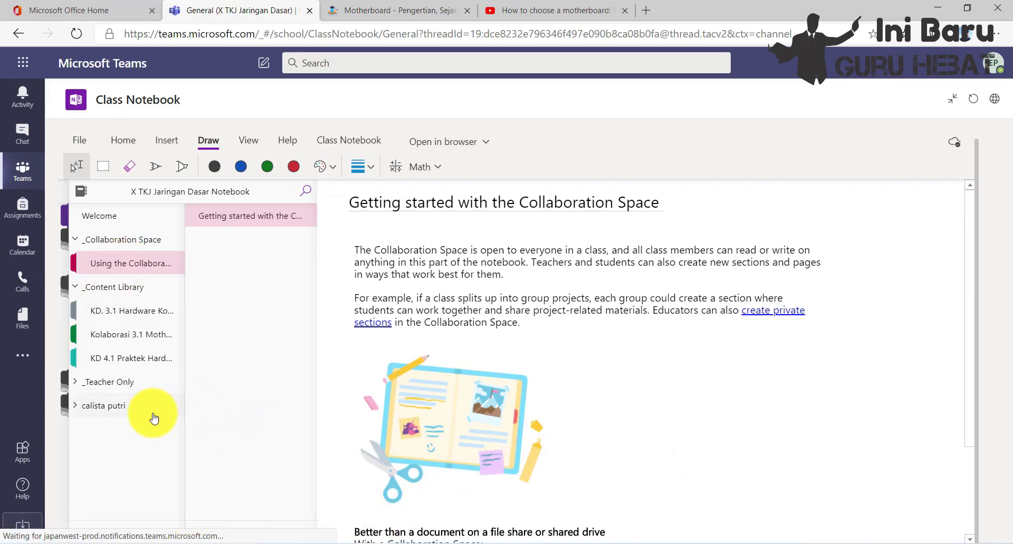
left_click(116, 534)
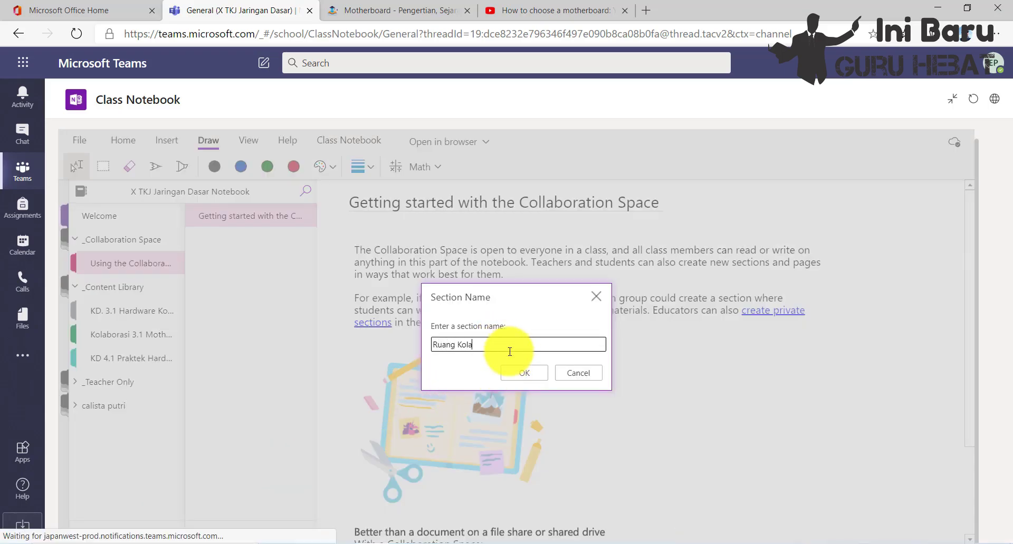
type("Ruang Kolaborasi")
left_click(524, 373)
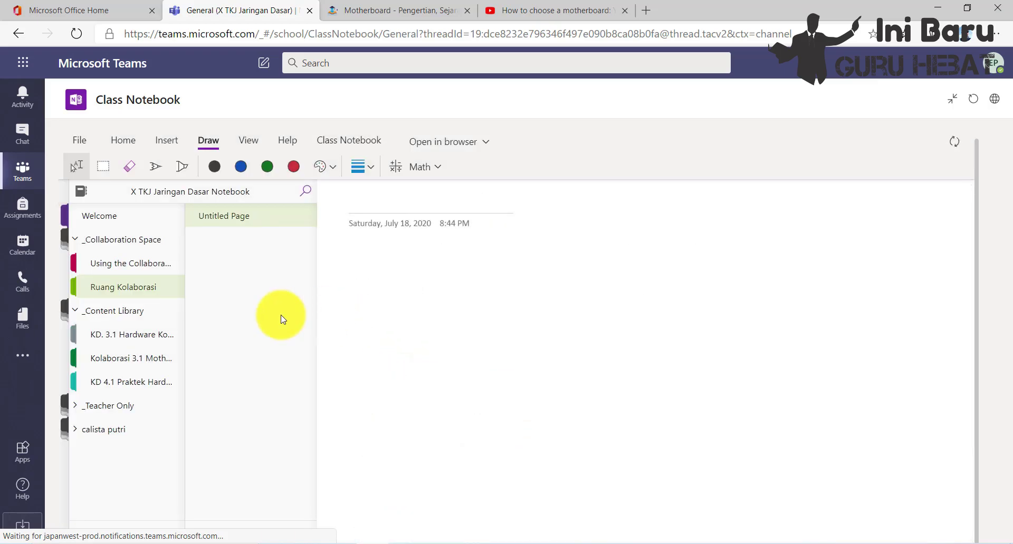
Step: Delete the section holding the Getting started with the Collaboration Space page from _Collaboration Space
left_click(153, 268)
right_click(152, 265)
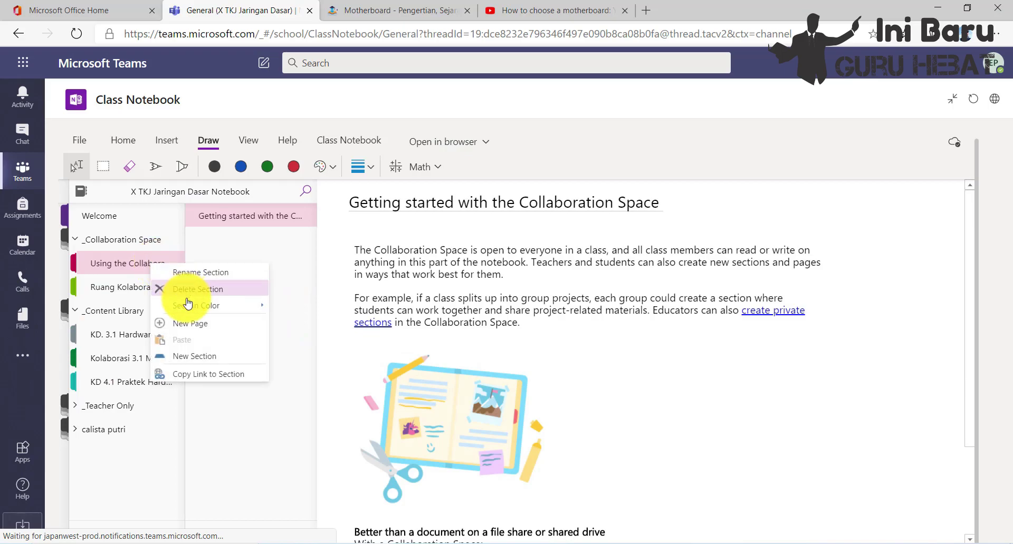
left_click(186, 295)
left_click(486, 368)
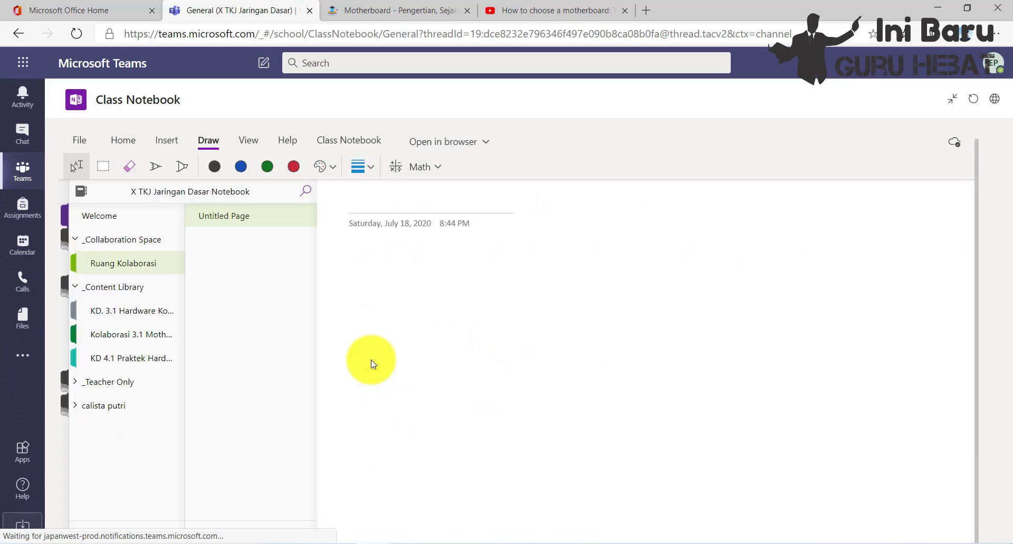
Step: Title the untitled page Kolaborasi 3.1 Motherboard and write Mari berkolaborasi membahasa motherboard Computer, Motherboard itu apa ? and Fungsi Motherboard? on separate lines
left_click(385, 203)
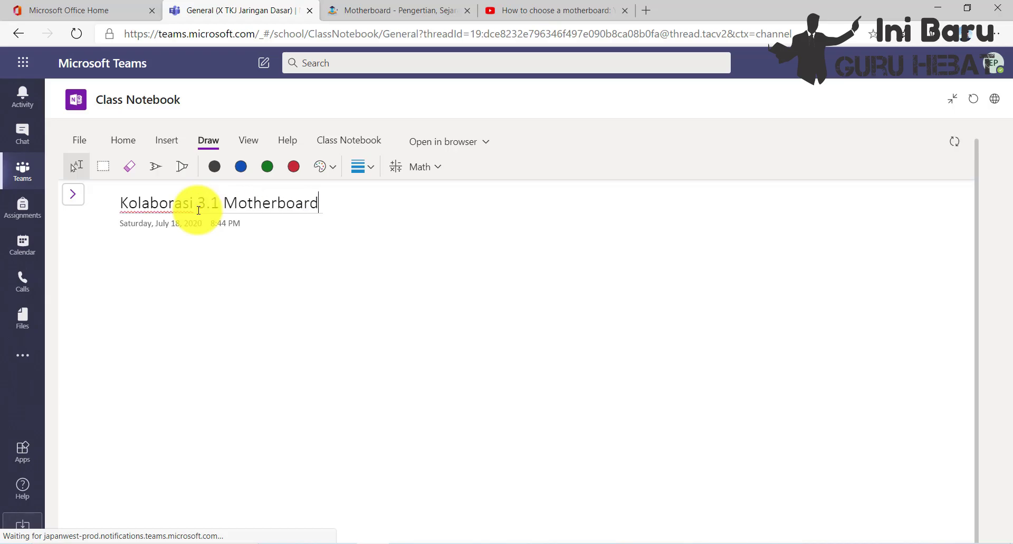
key("Return")
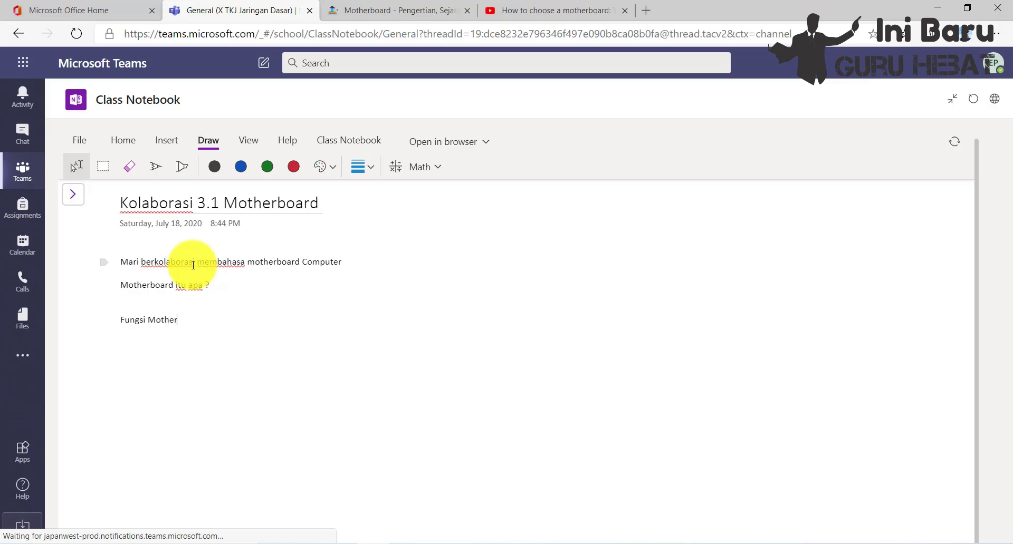
type("board?")
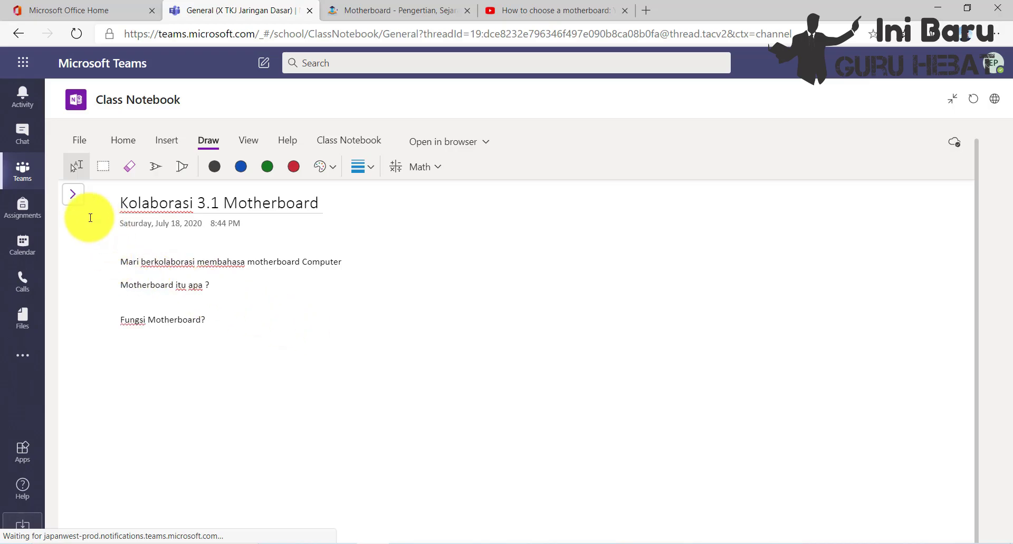
left_click(72, 194)
Step: Switch to the student's browser window and open the Ruang Kolaborasi section in the X TKJ Jaringan Dasar team's Class Notebook
left_click(506, 543)
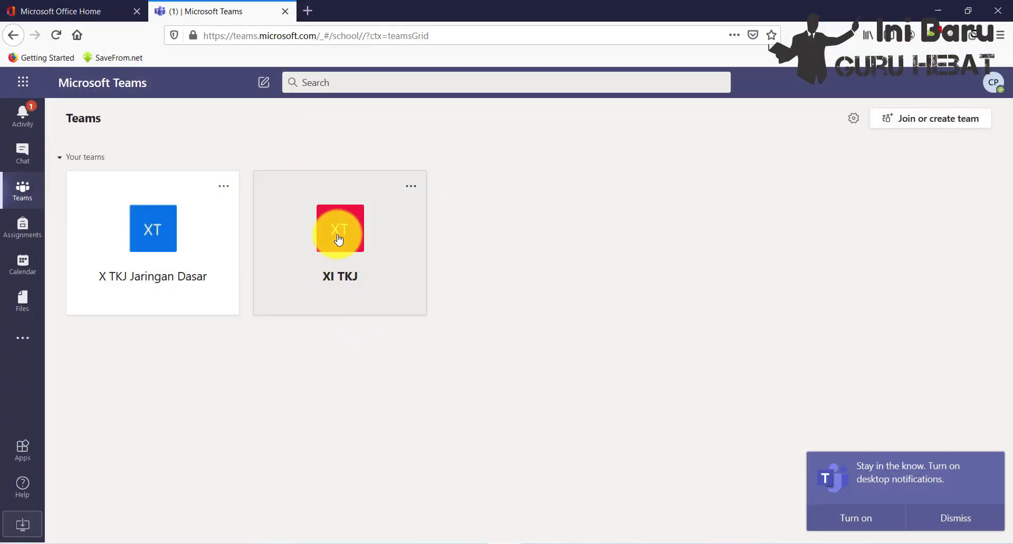
left_click(159, 227)
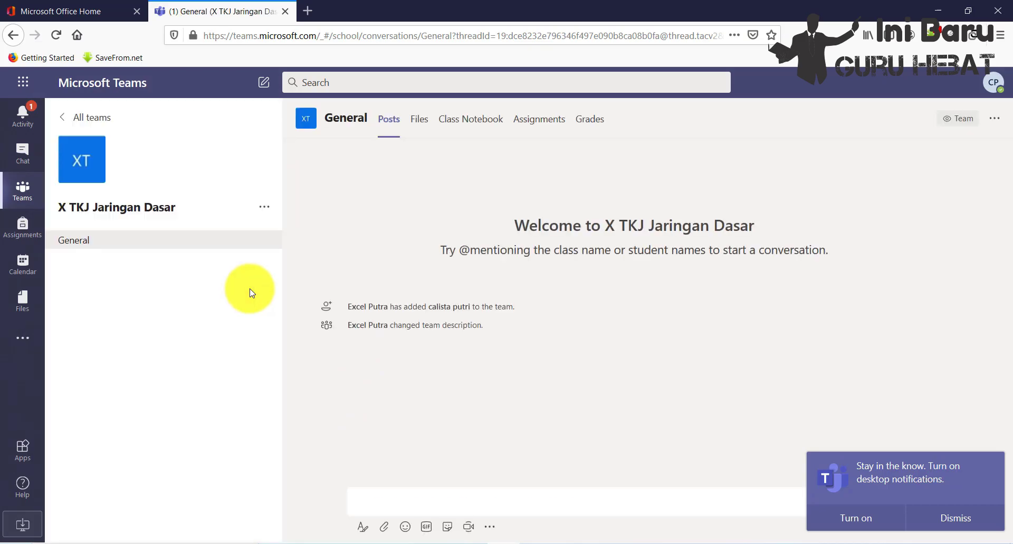
left_click(474, 119)
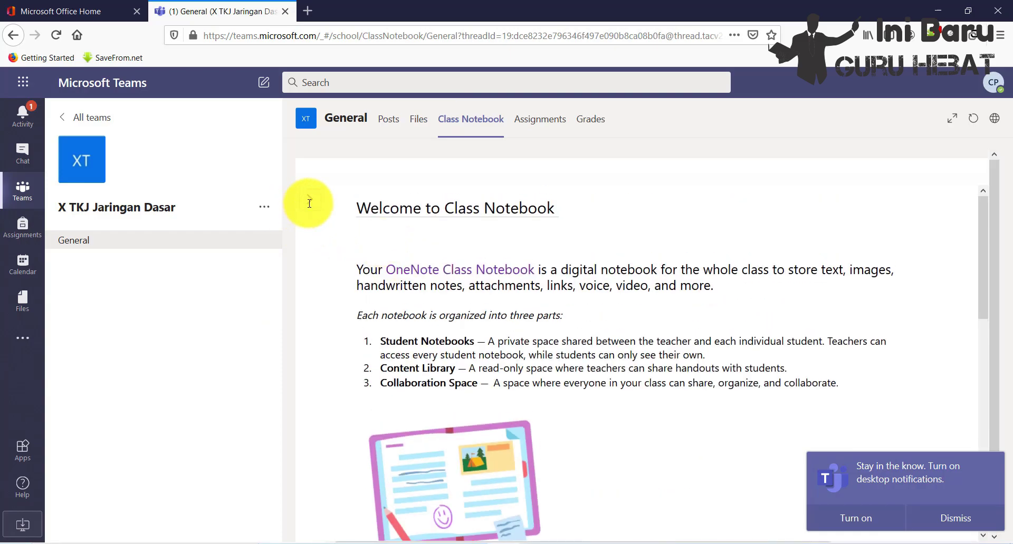
left_click(310, 199)
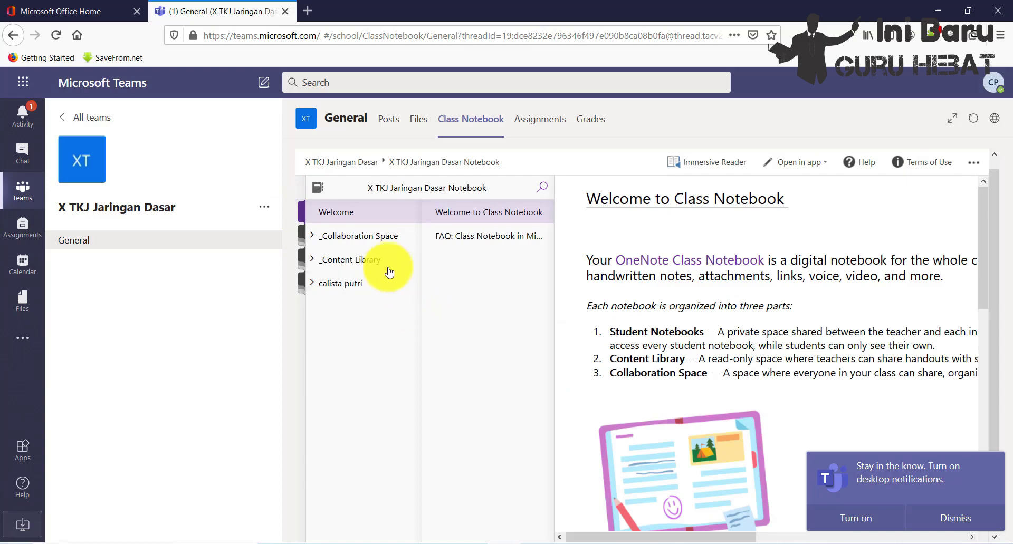
left_click(385, 241)
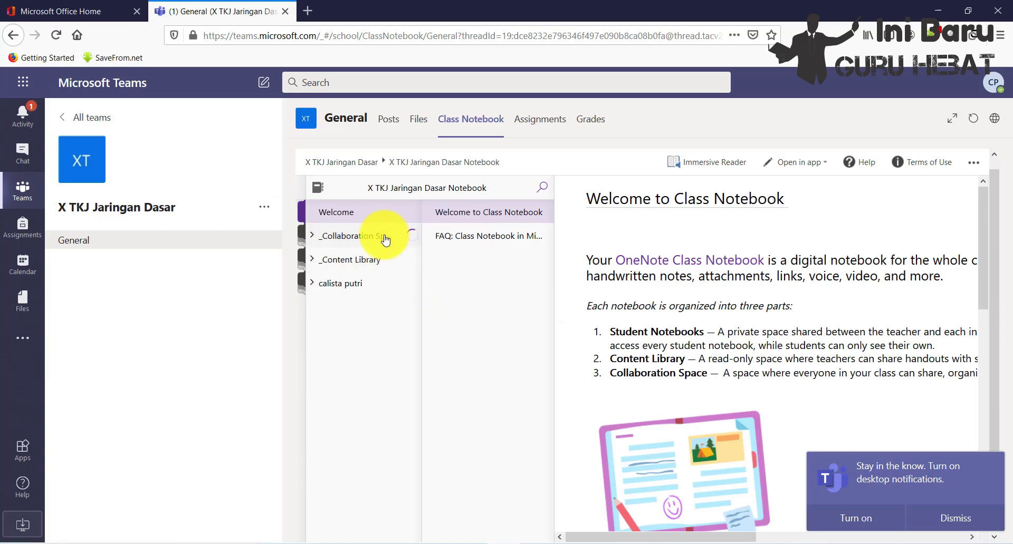
left_click(384, 261)
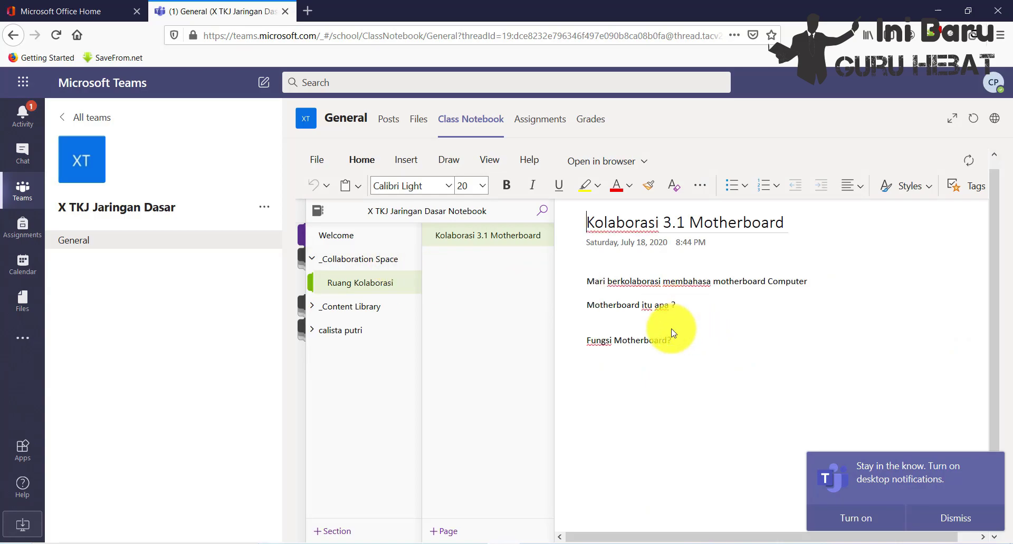
Step: Answer the question Motherboard itu apa ? on a new line below it with Motherboard adalah papan induk komputer ..
left_click(673, 307)
left_click(494, 314)
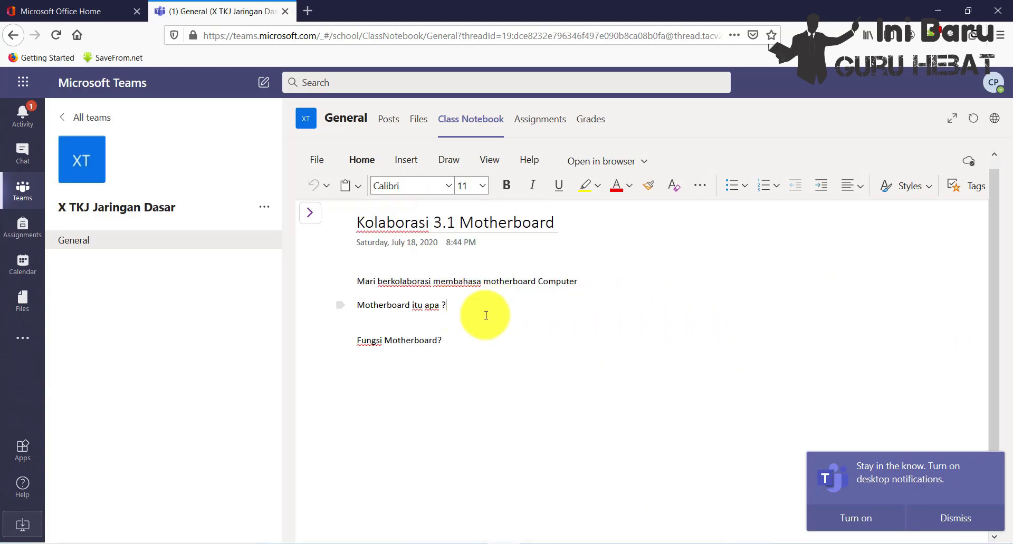
key("Return")
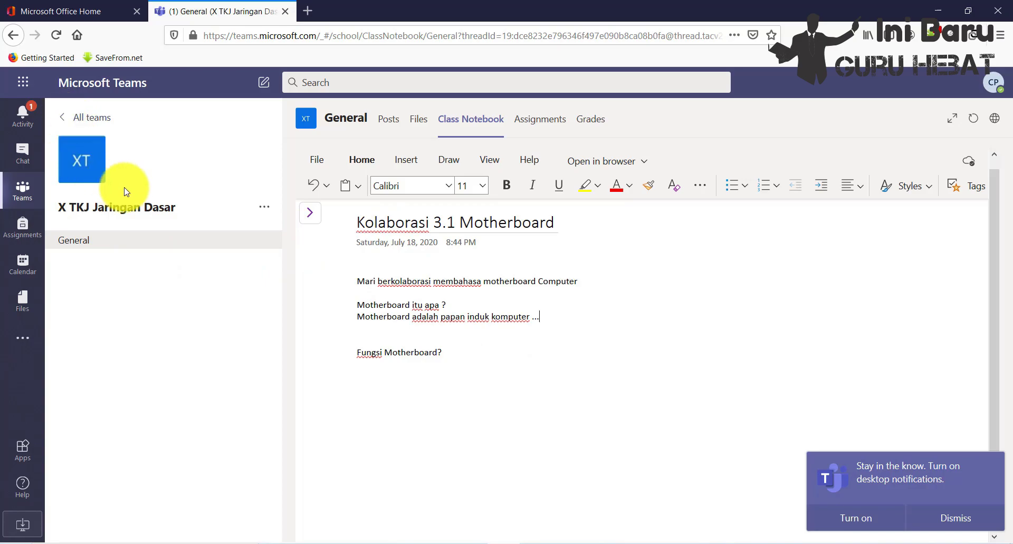
Step: Show the notebook's section list in the student's window and open the student's personal notebook space
left_click(310, 213)
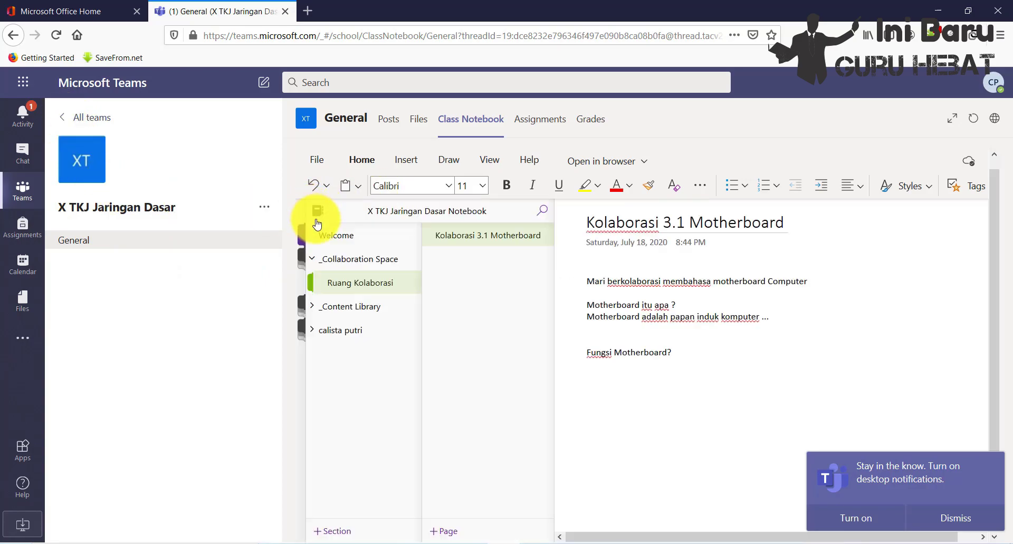
left_click(351, 332)
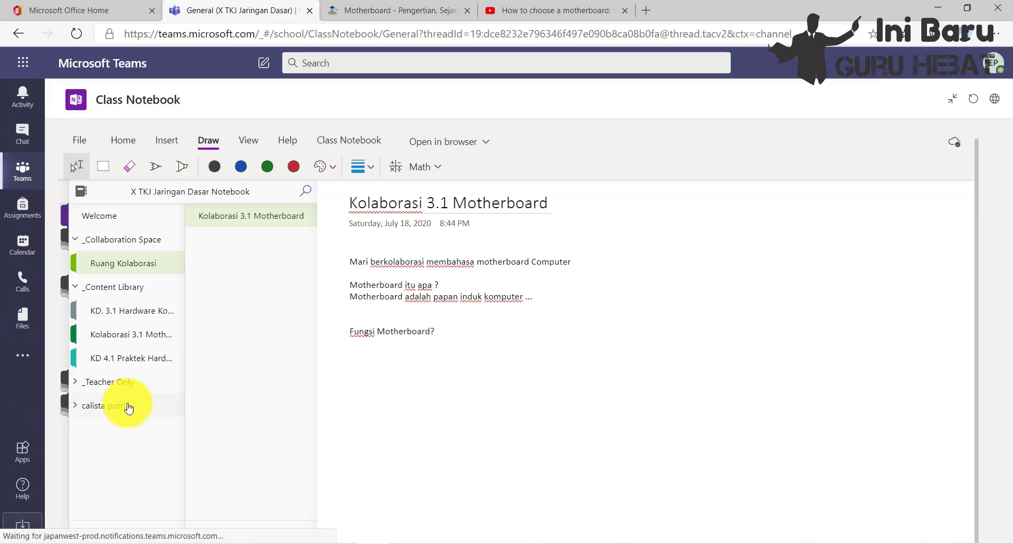
Step: Open the student's Buku Tugas Siswa section in the teacher's notebook, and return to the Ruang Kolaborasi page
left_click(145, 410)
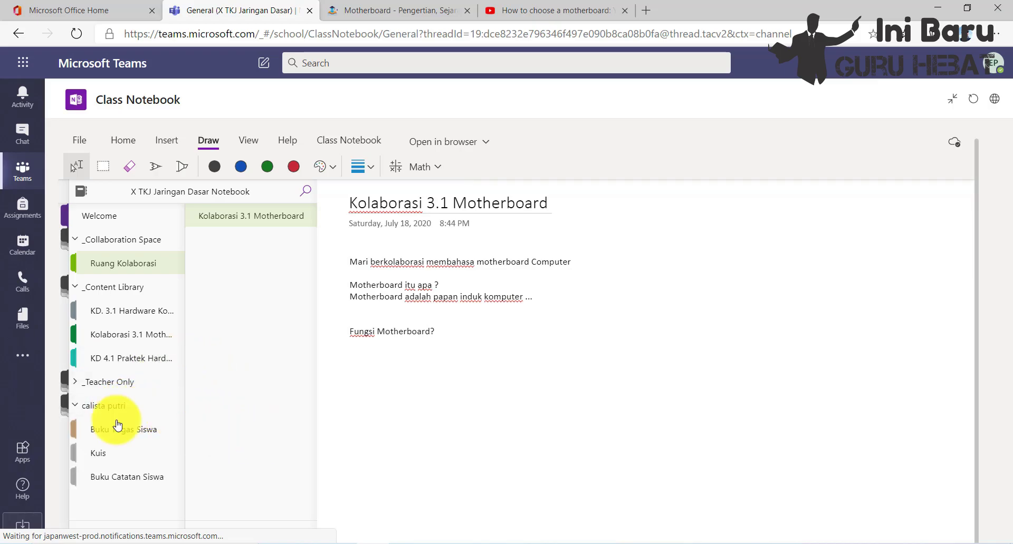
left_click(127, 431)
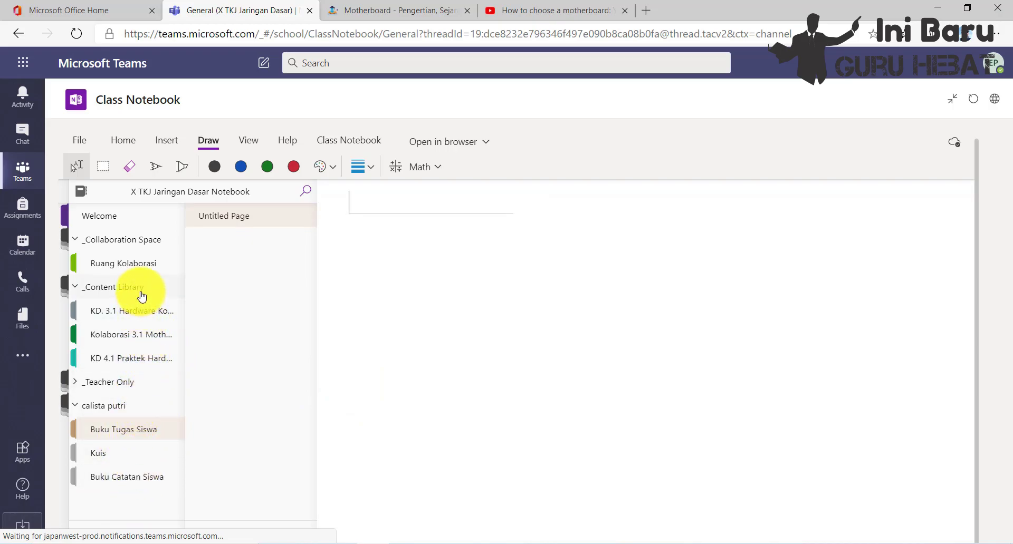
left_click(139, 266)
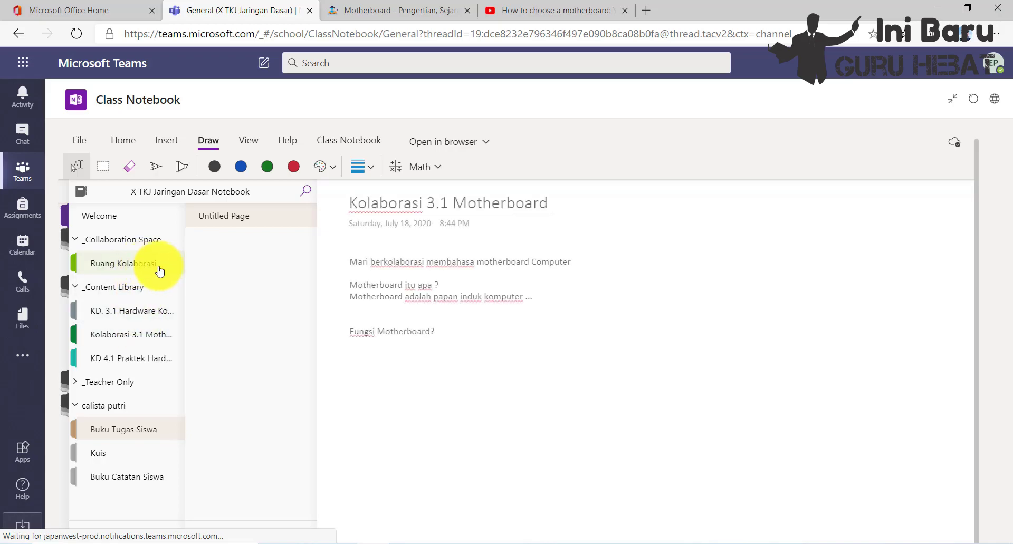
left_click(422, 287)
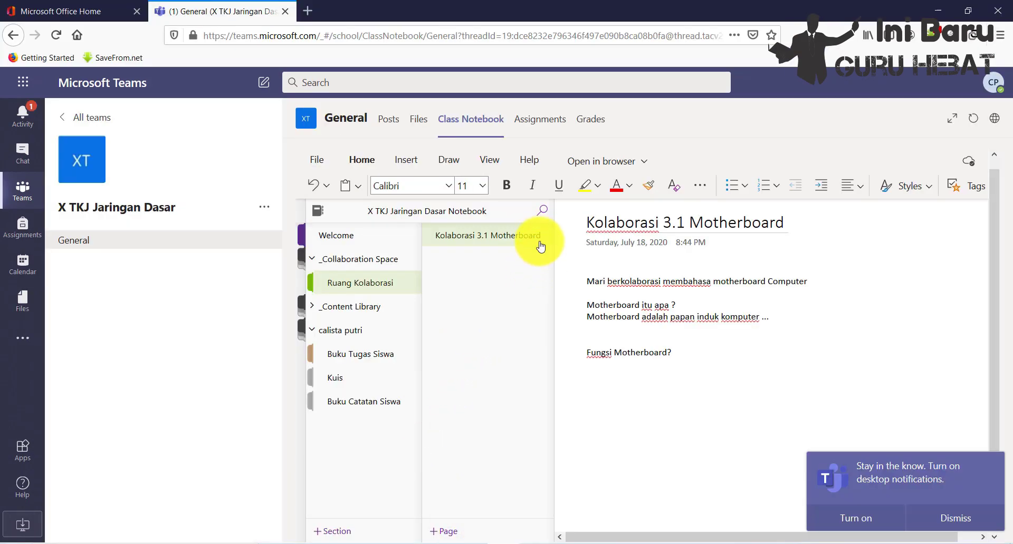
Step: In the student's window, draw a black freehand pen scribble below the question Fungsi Motherboard? on the Kolaborasi 3.1 Motherboard page
left_click(449, 159)
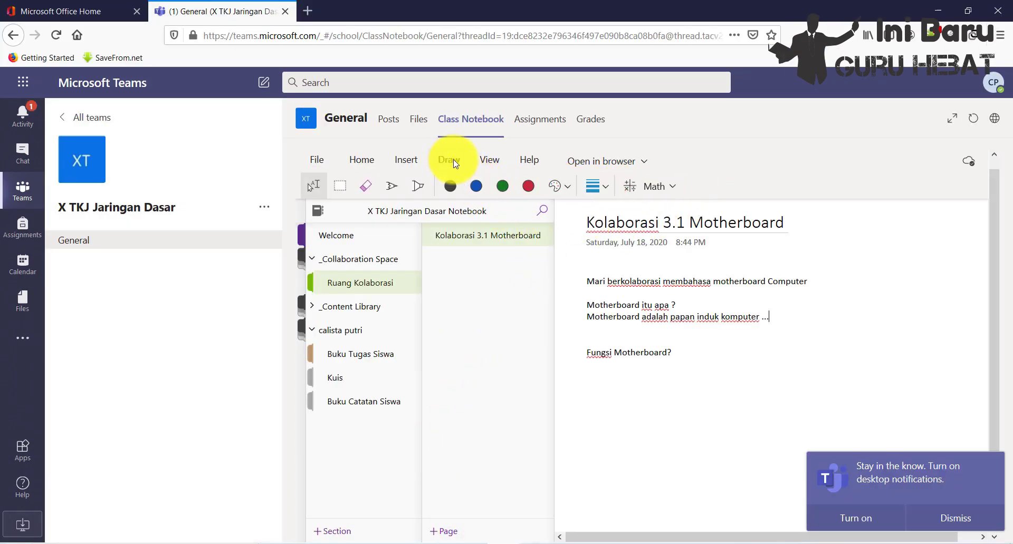
left_click(398, 187)
mouse_move(409, 389)
left_mouse_down()
mouse_move(439, 420)
mouse_move(436, 400)
mouse_move(481, 414)
left_mouse_up()
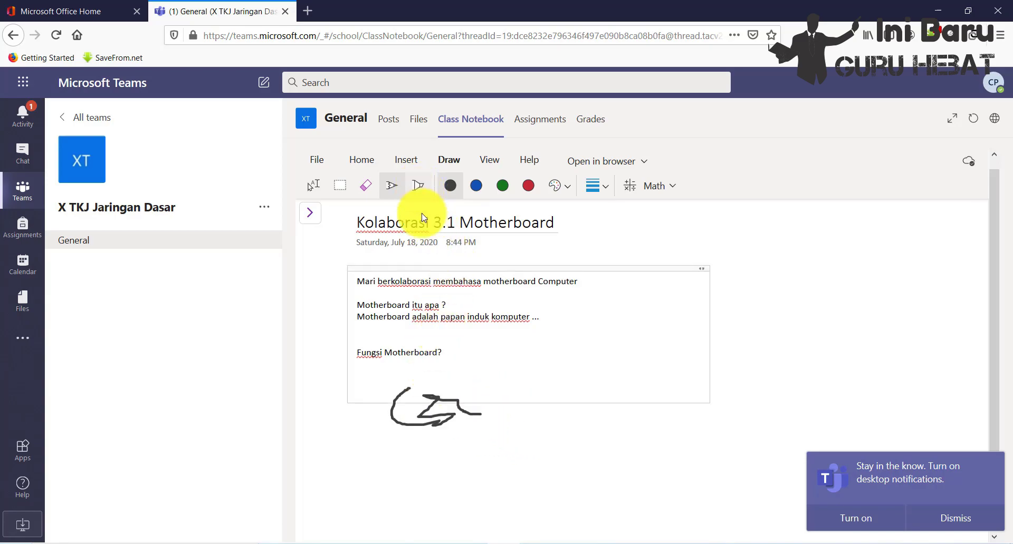
Step: Highlight the question Fungsi Motherboard? in yellow and the answer line Motherboard adalah papan induk komputer ... in blue
left_click(418, 185)
left_click_drag(355, 353, 447, 346)
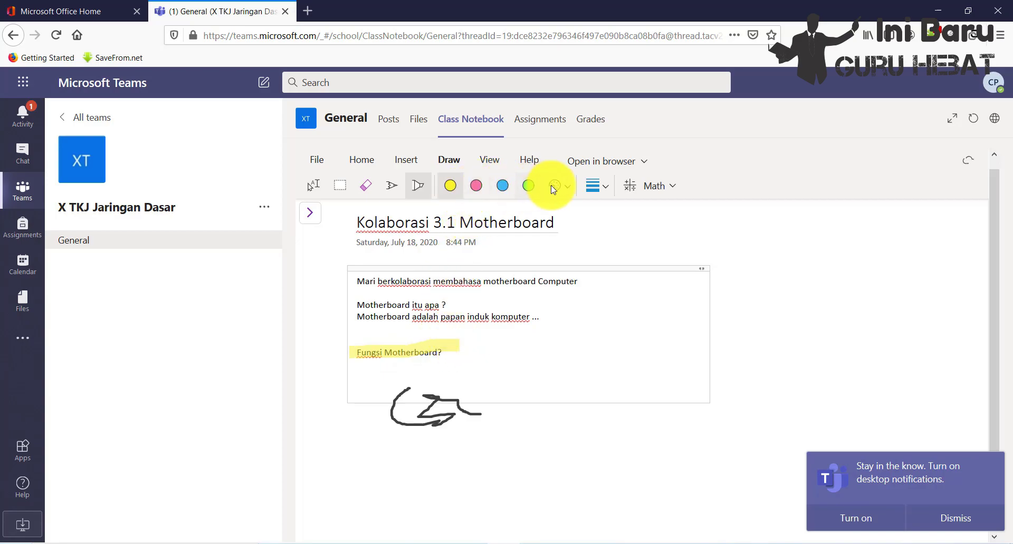
left_click(502, 185)
left_click_drag(357, 317, 547, 319)
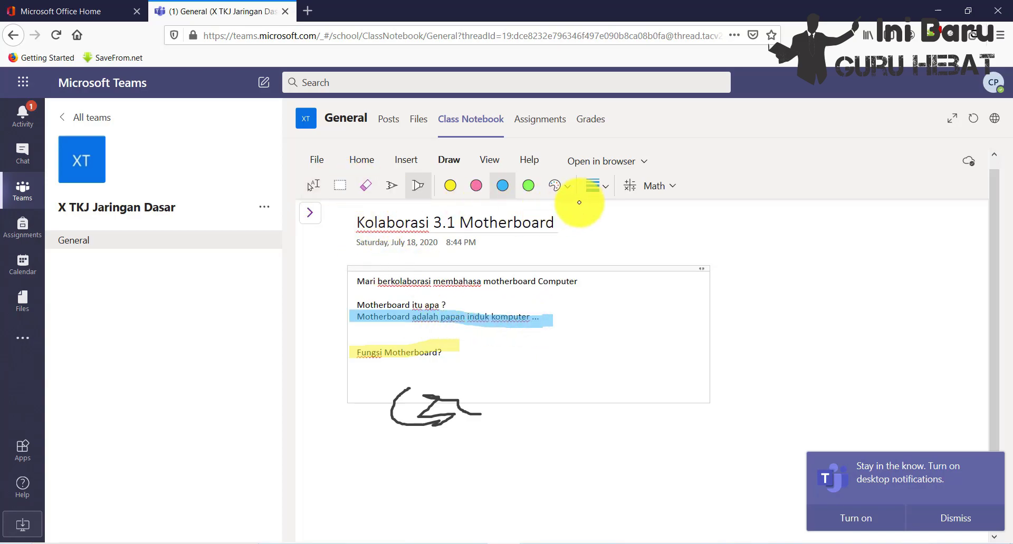
left_click(594, 185)
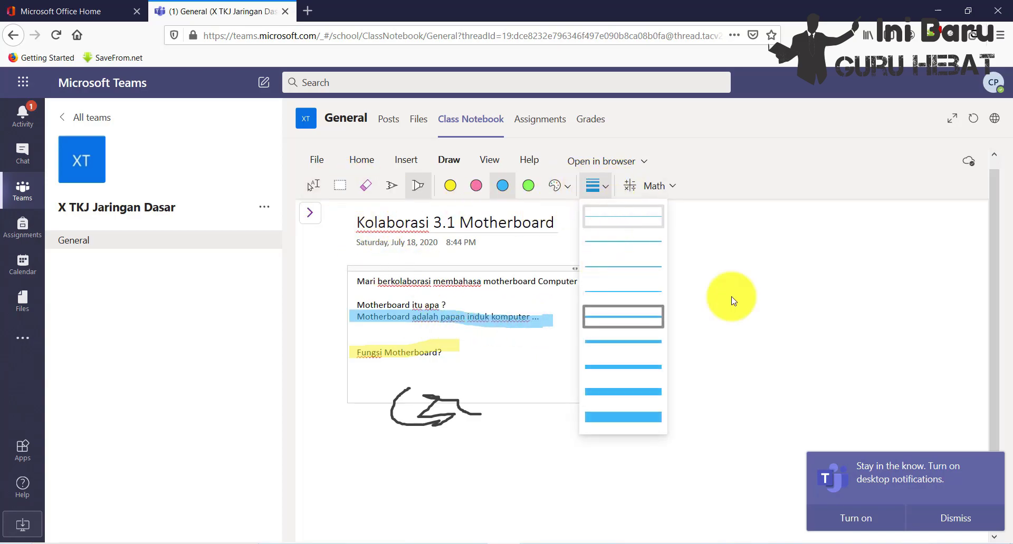
left_click(773, 299)
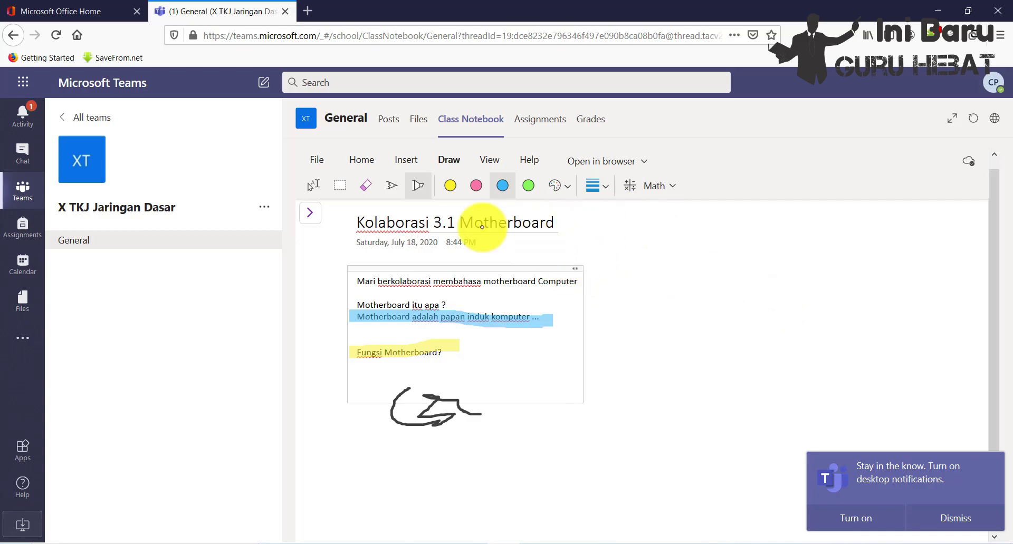
left_click(498, 162)
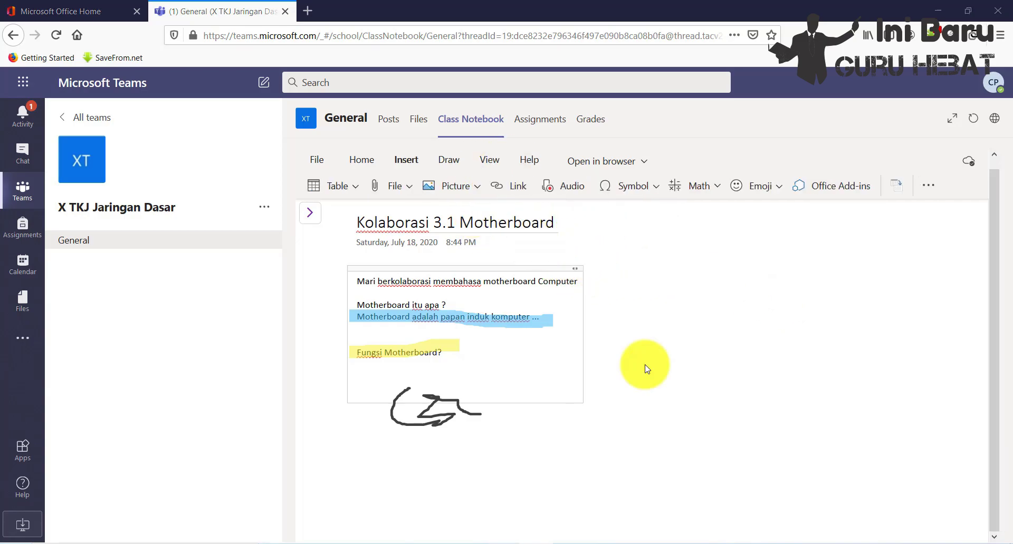